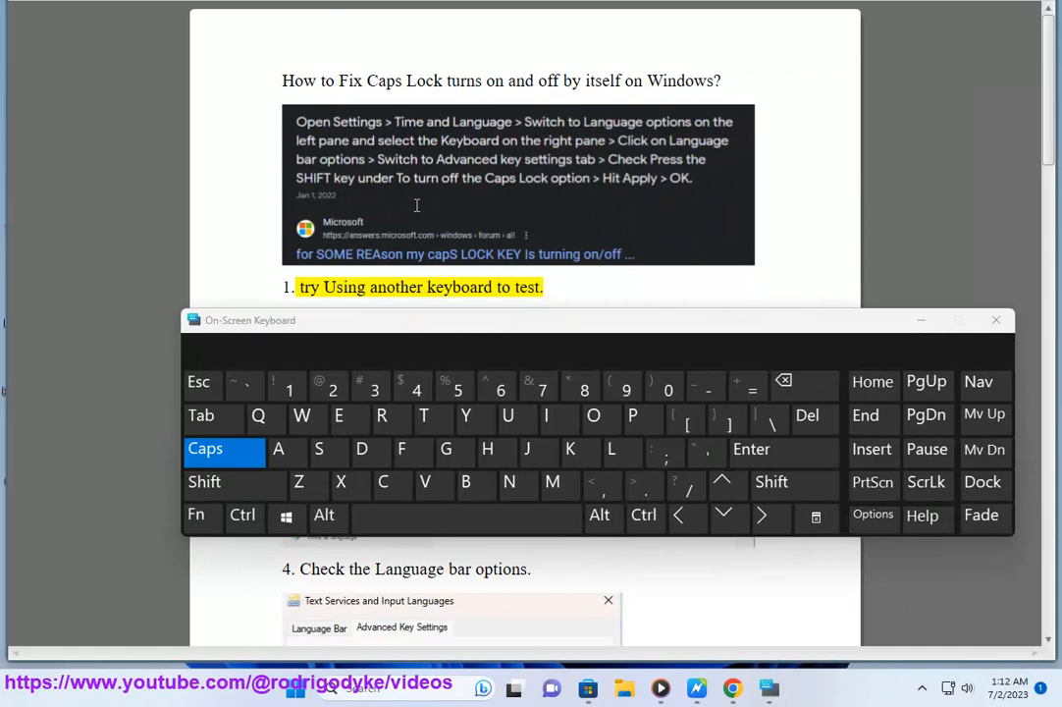
Toggle Caps Lock on and off several times on the on-screen keyboard to test it, and close the keyboard.
left_click(206, 452)
left_click(209, 452)
left_click(208, 452)
left_click(206, 451)
left_click(997, 320)
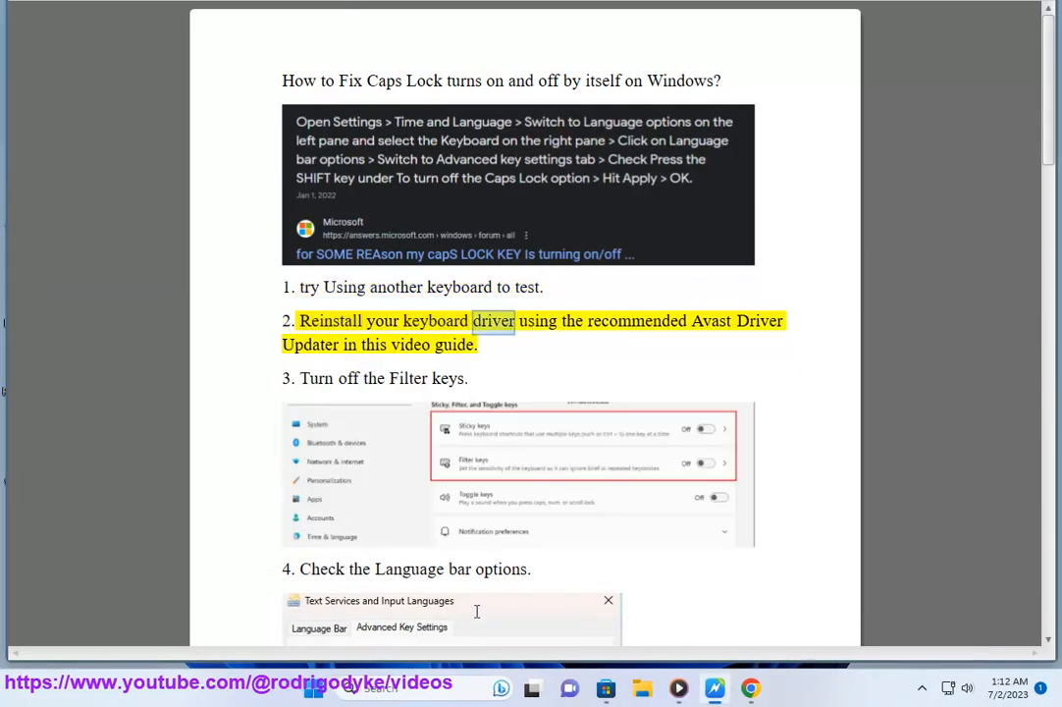
Open Avast Driver Updater, start a new driver scan and return to the guide document.
left_click(441, 679)
type("AV")
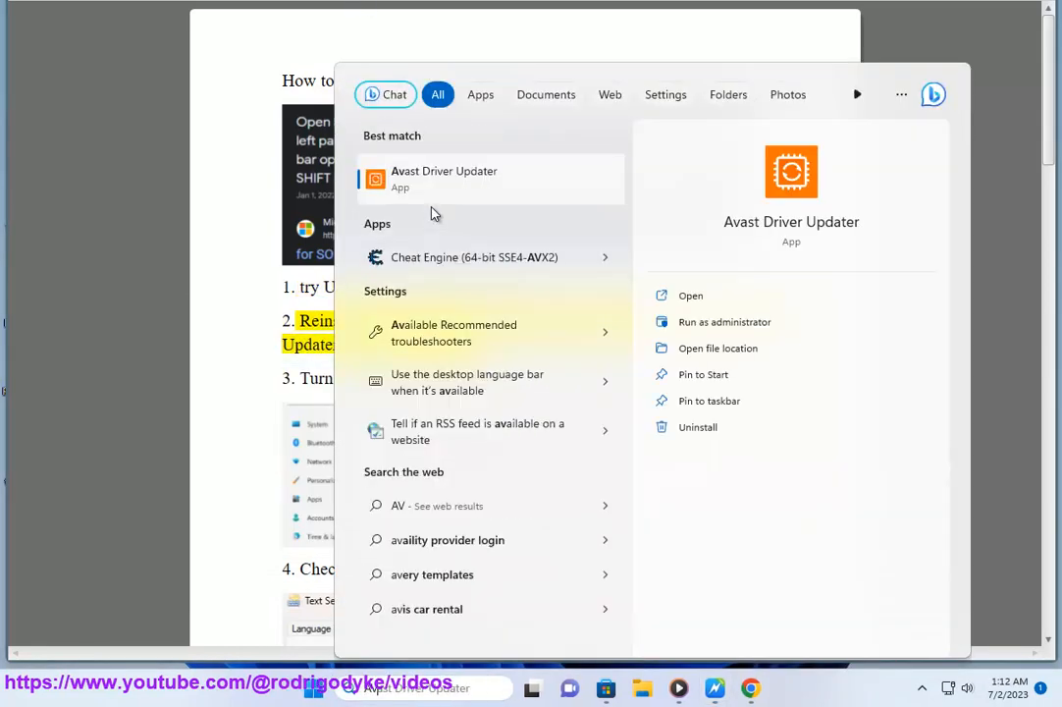
left_click(443, 188)
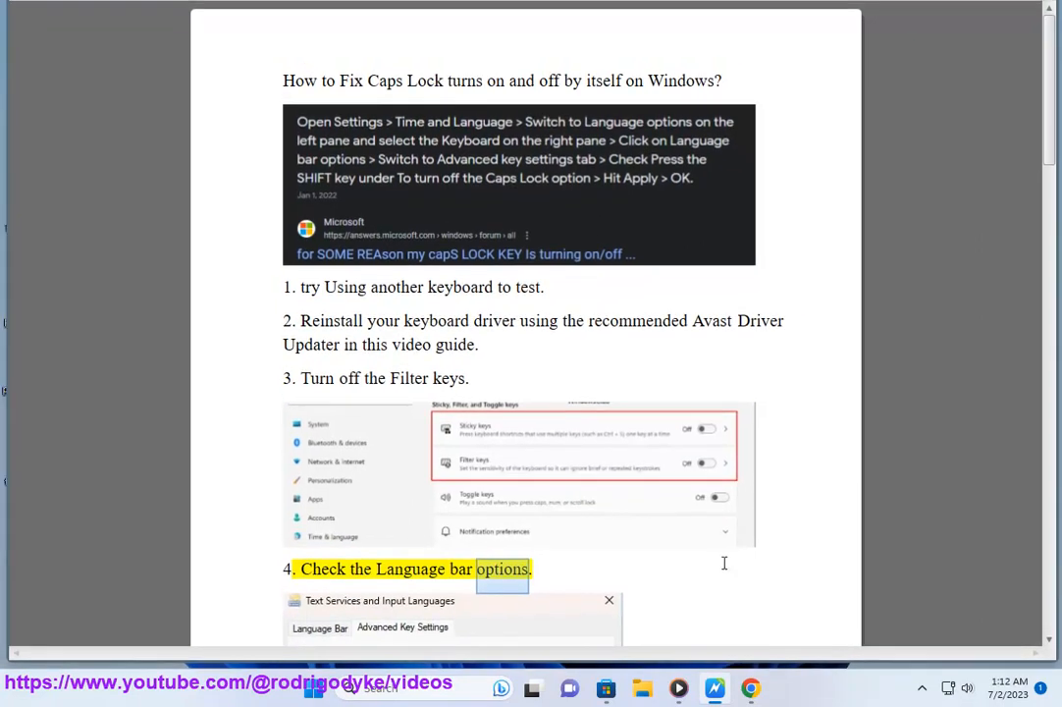
left_click(921, 688)
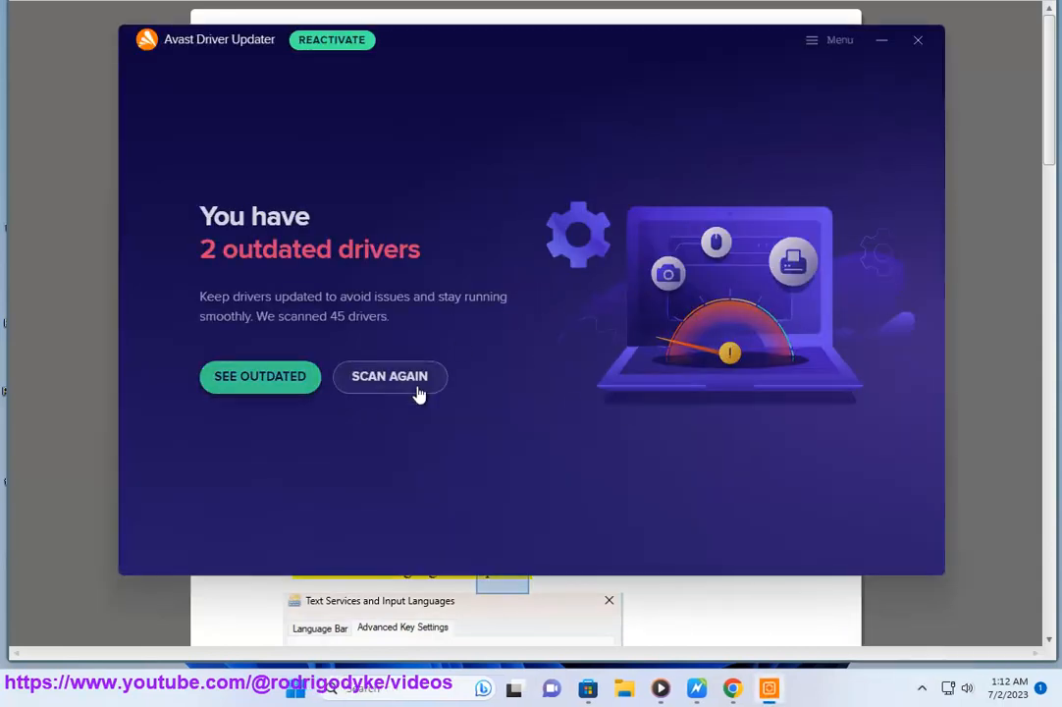
left_click(422, 377)
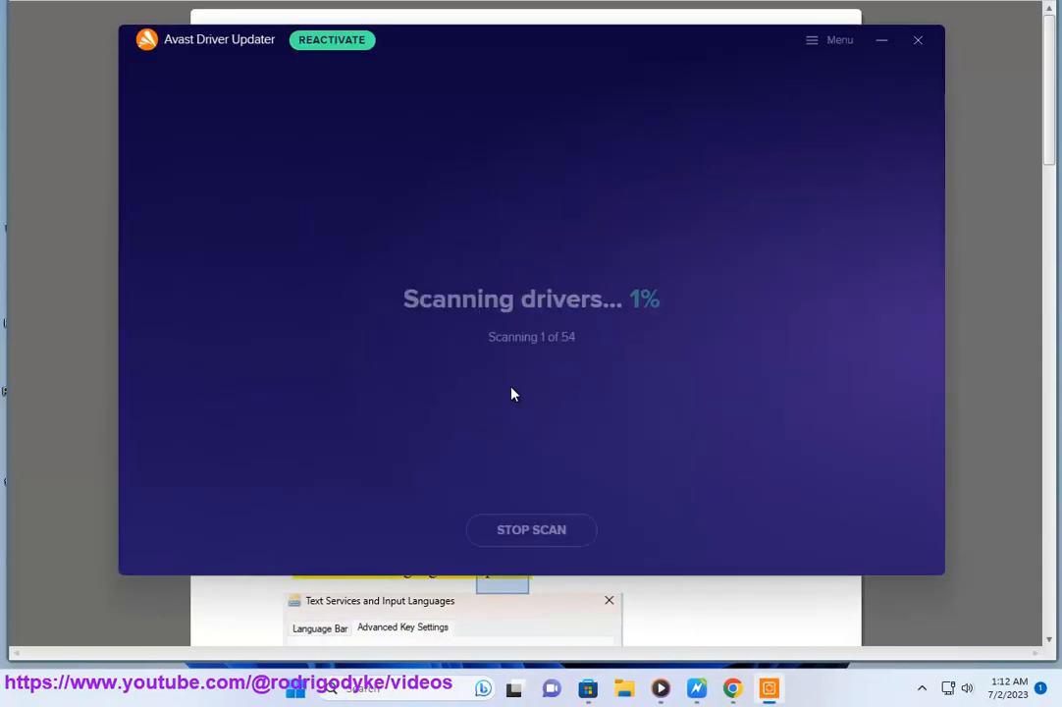
left_click(749, 626)
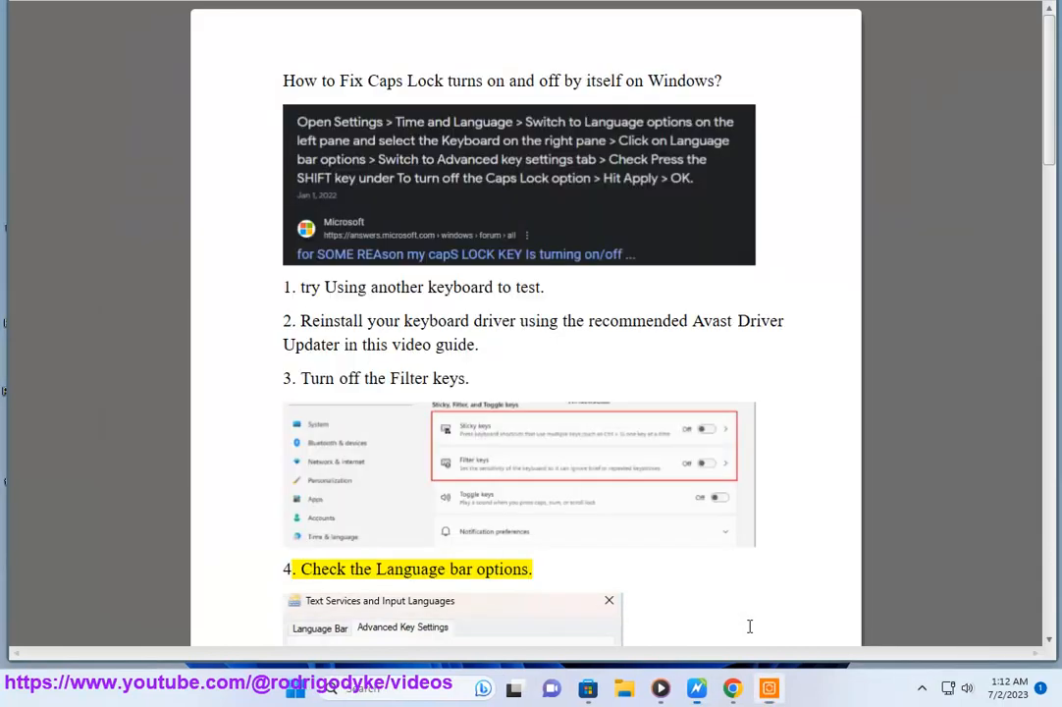
Copy the word Filter from the guide, search Windows Settings for "Filter KEYS" and view the Filter keys page.
double_click(412, 379)
key("ctrl+c")
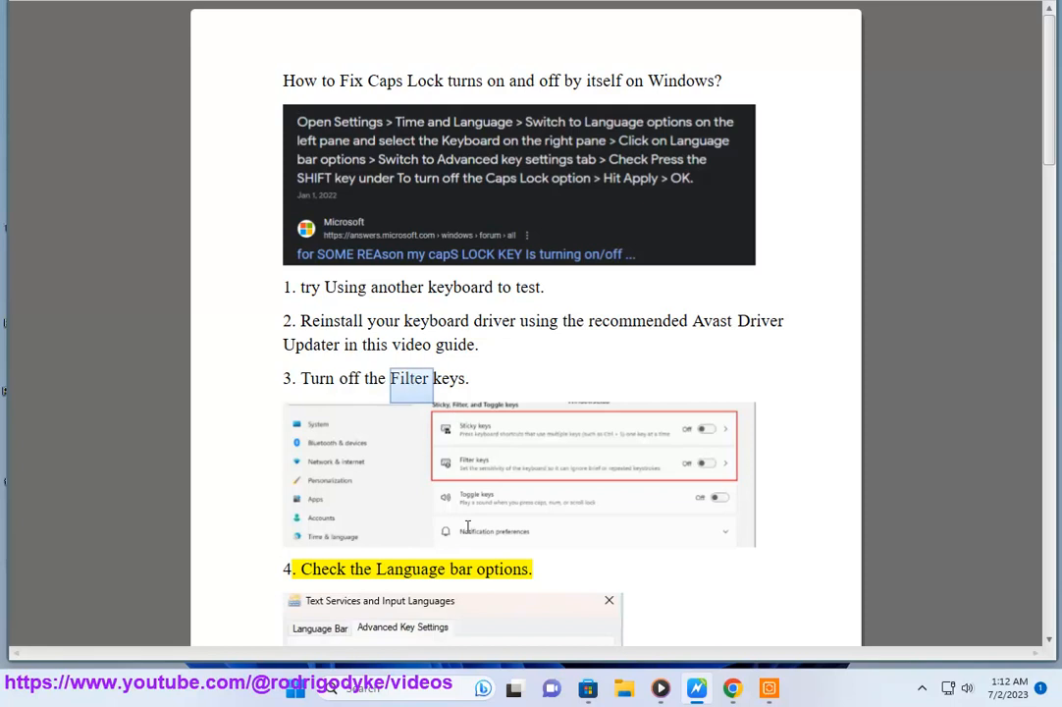
left_click(295, 688)
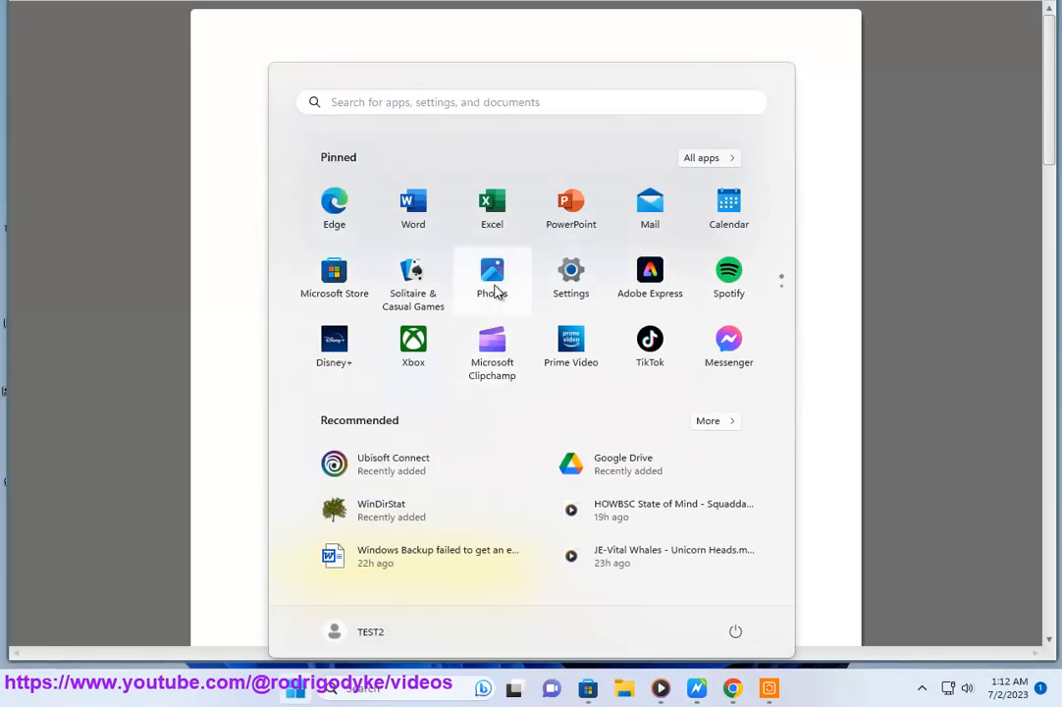
left_click(575, 285)
left_click(163, 53)
key("ctrl+v")
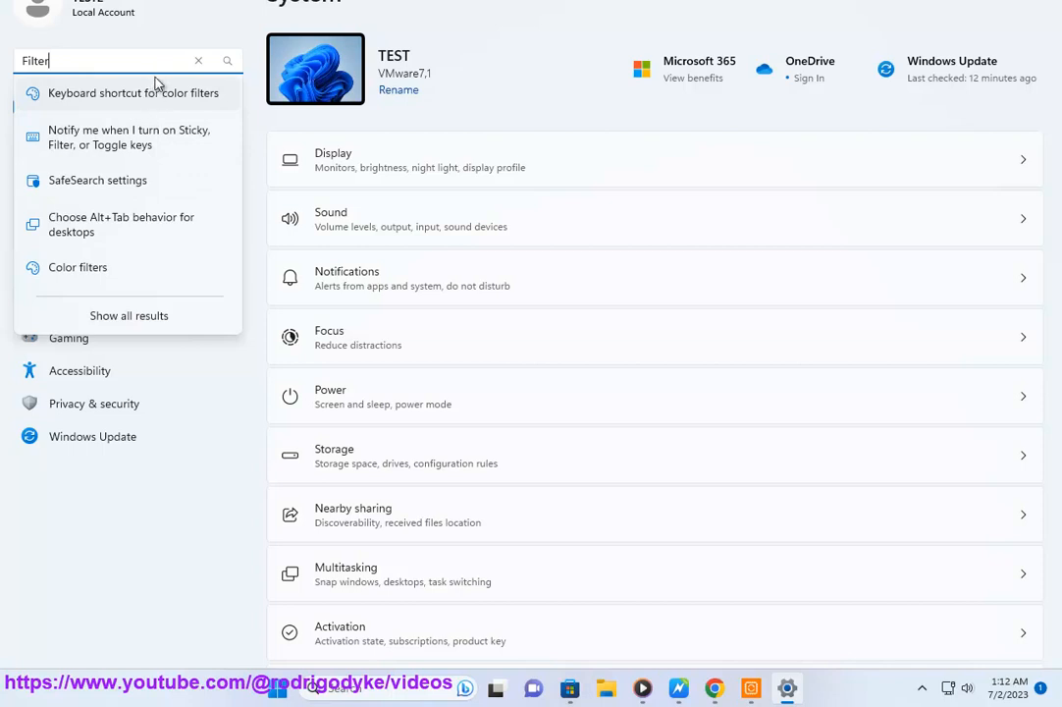
type("KEYS")
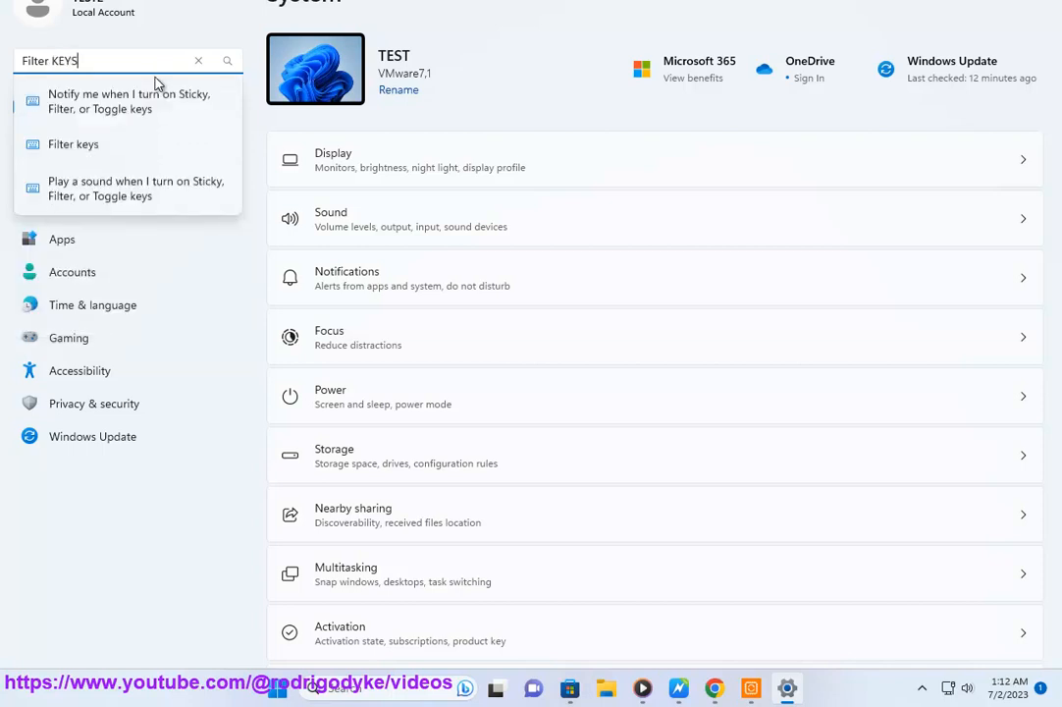
left_click(111, 145)
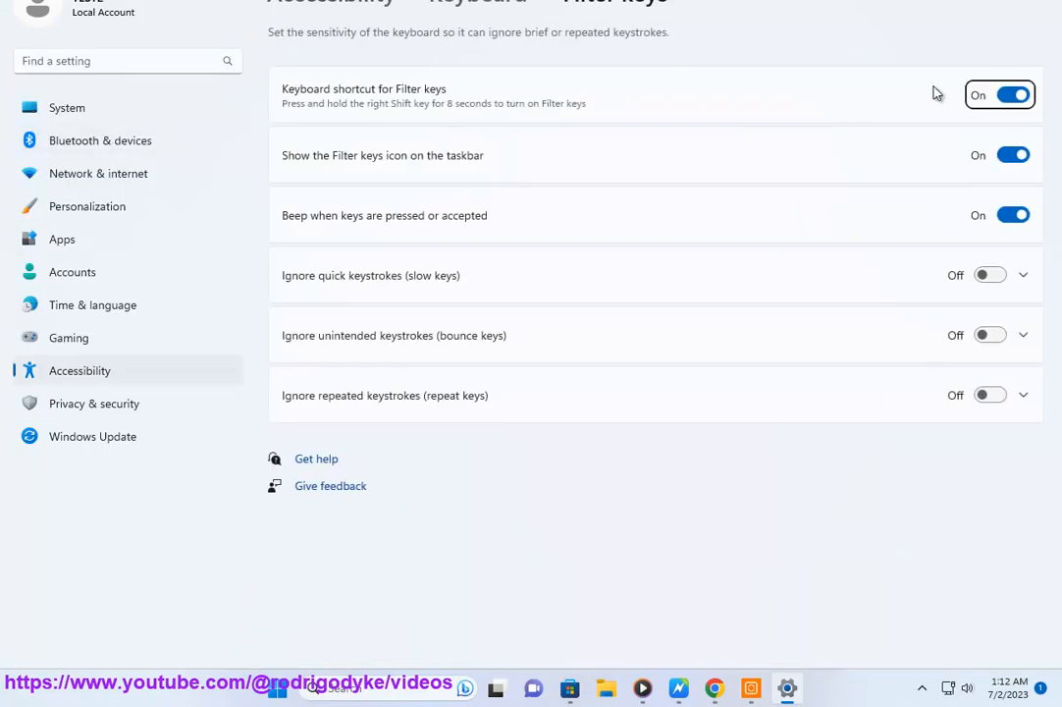
left_click(970, 1)
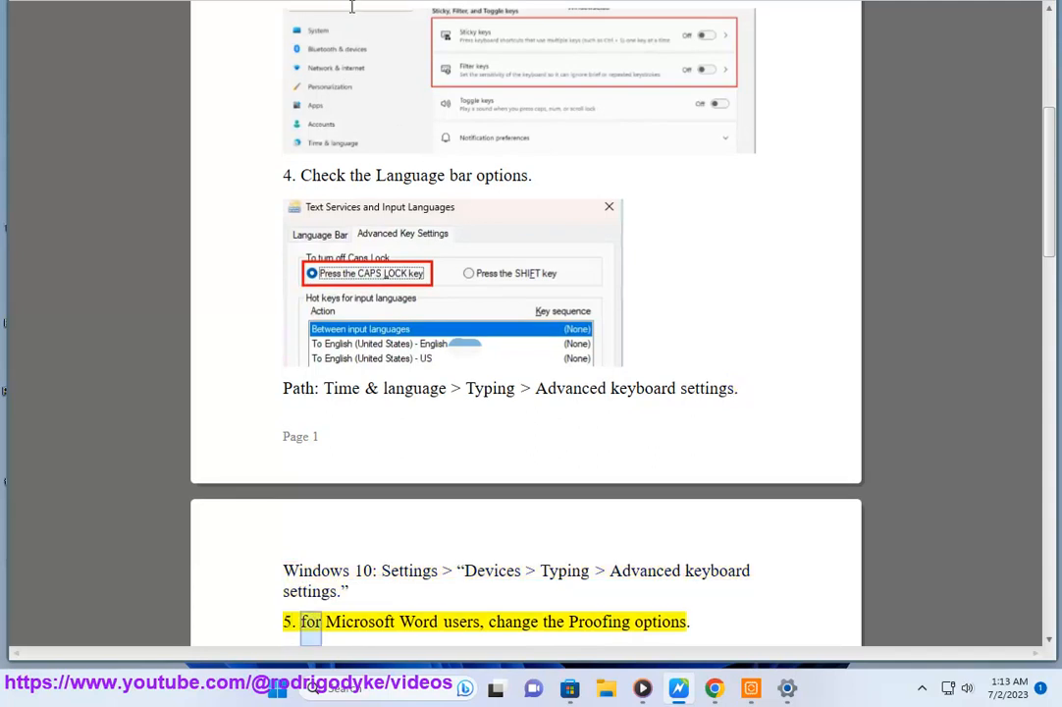
In Settings, go to Time & language > Typing > Advanced keyboard settings and view the Language bar options' Advanced Key Settings.
left_click_drag(324, 174, 510, 175)
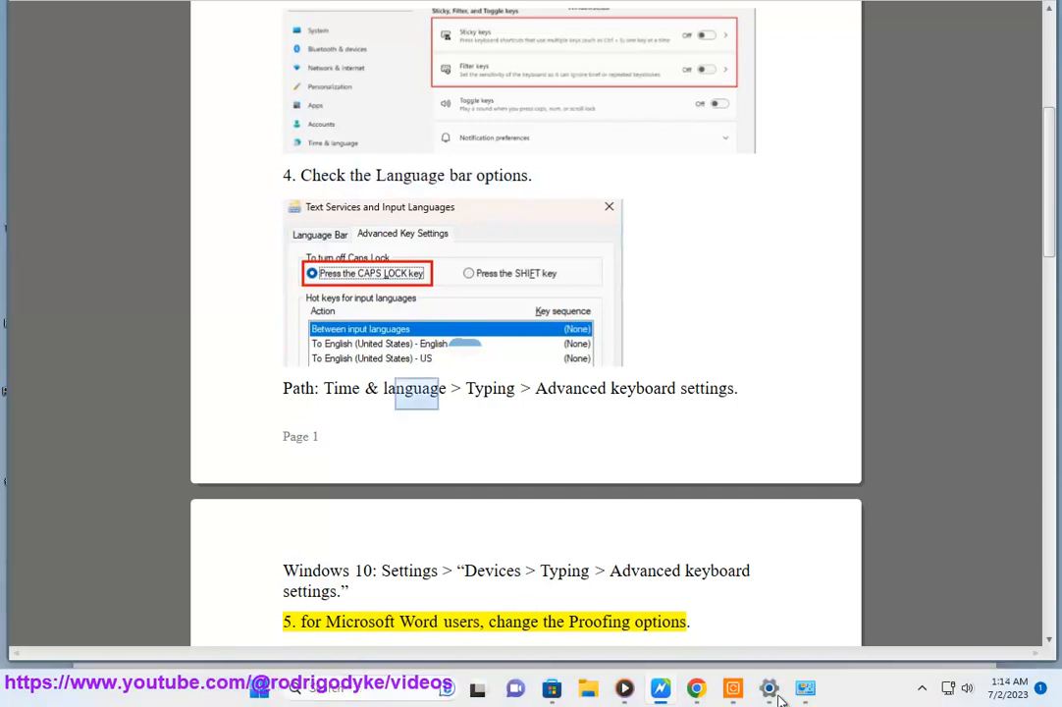
left_click(771, 690)
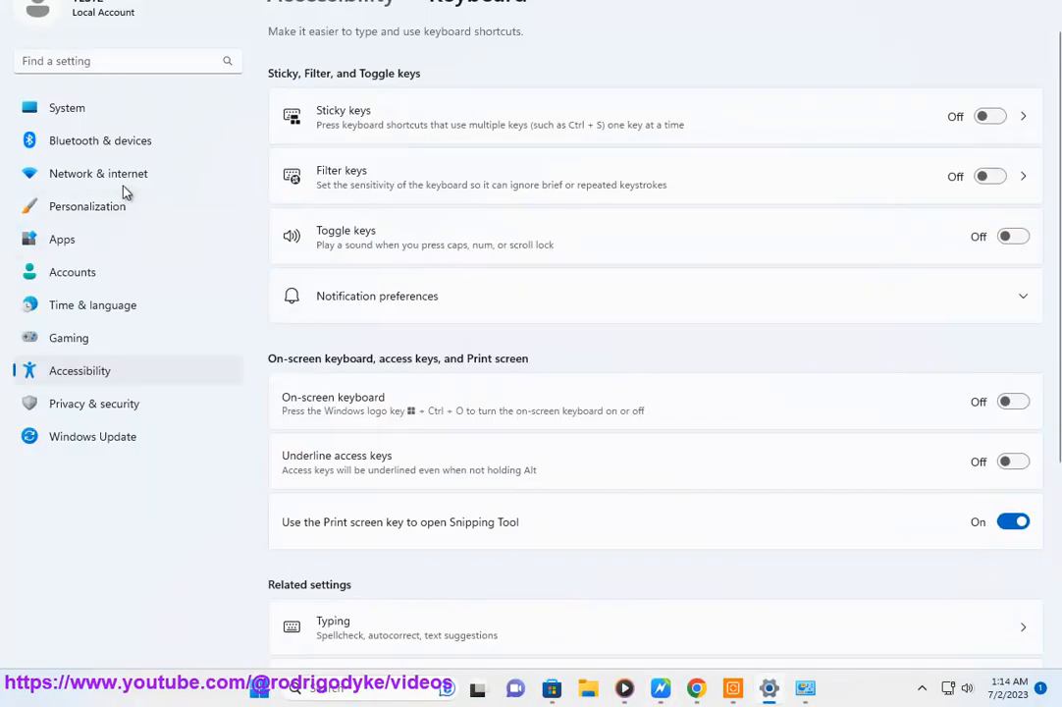
left_click(123, 307)
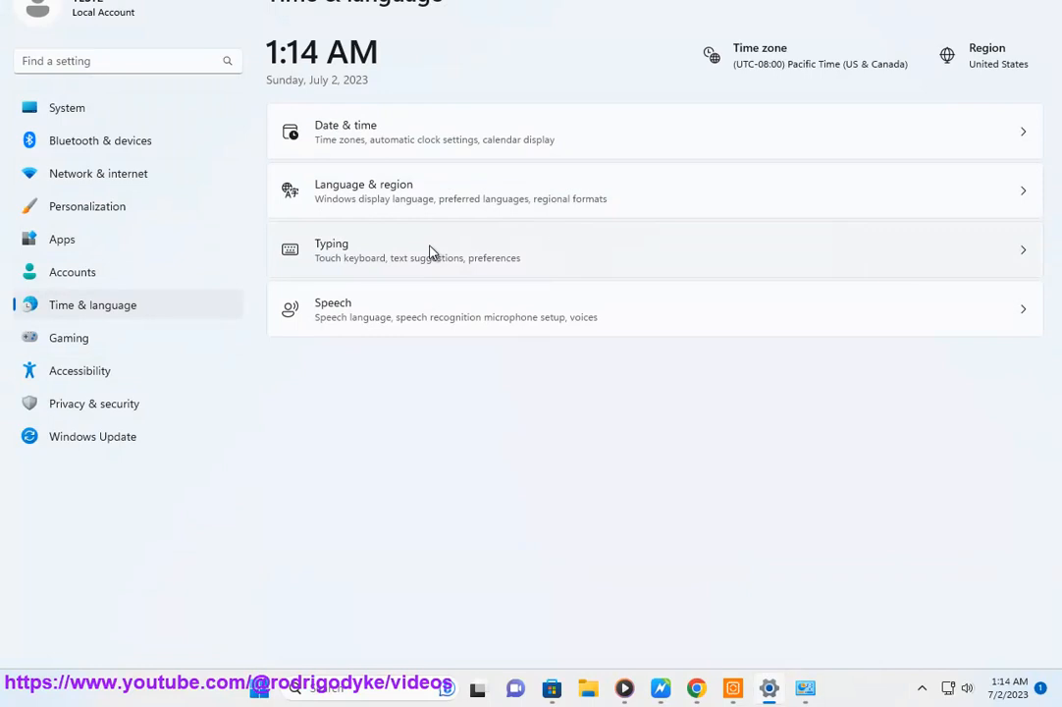
left_click(432, 254)
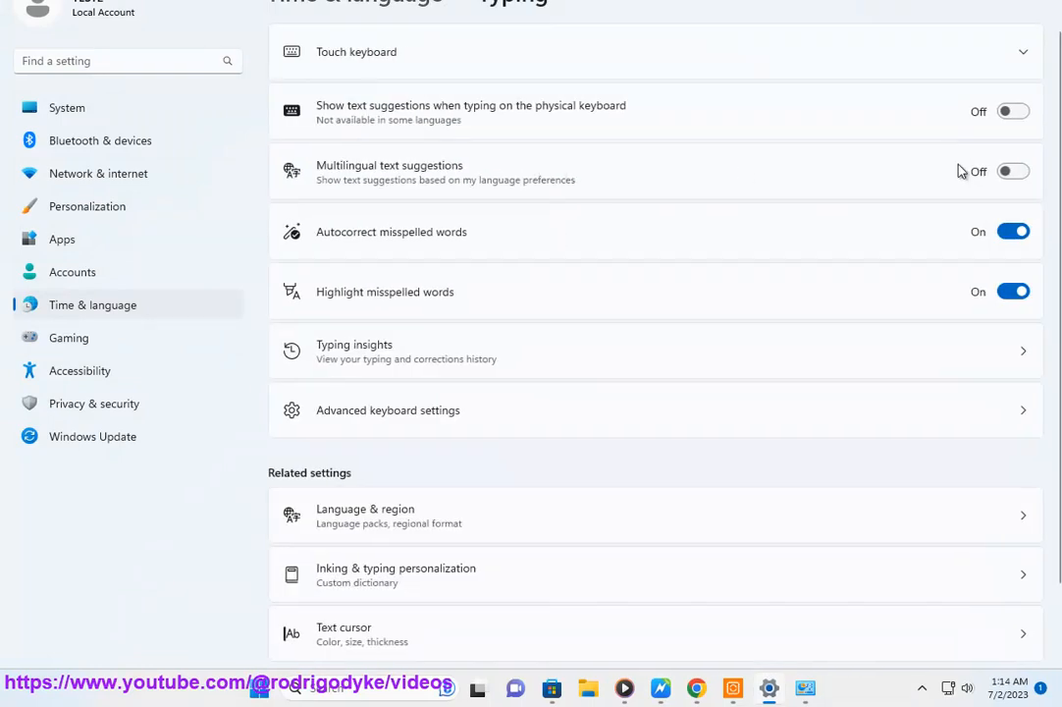
left_click(547, 413)
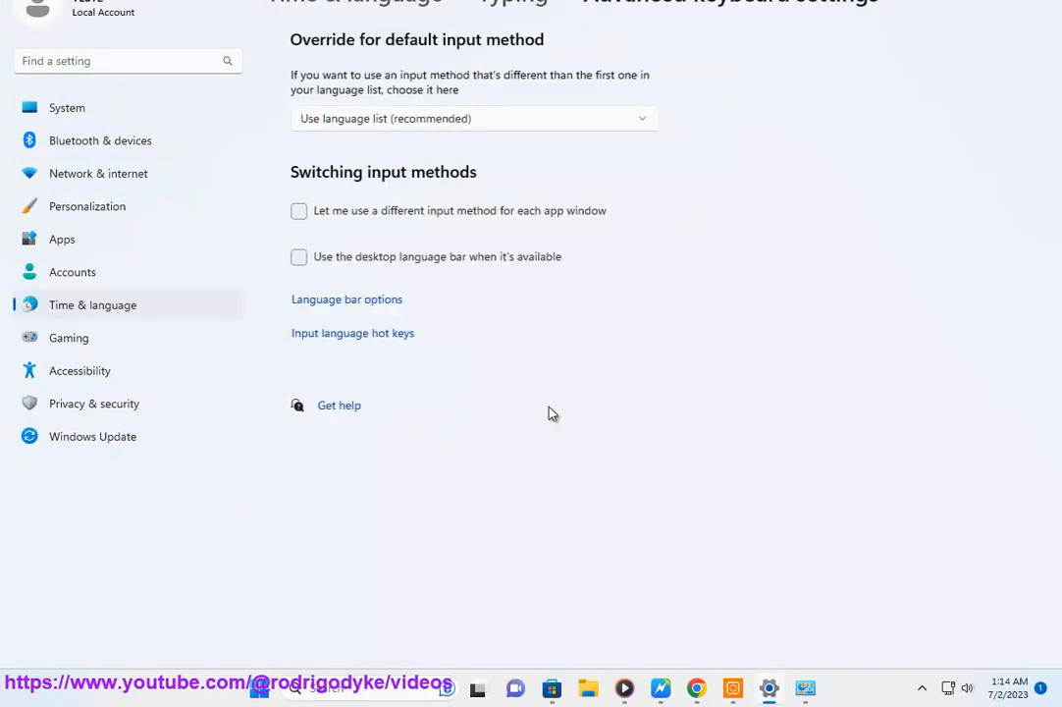
left_click(359, 302)
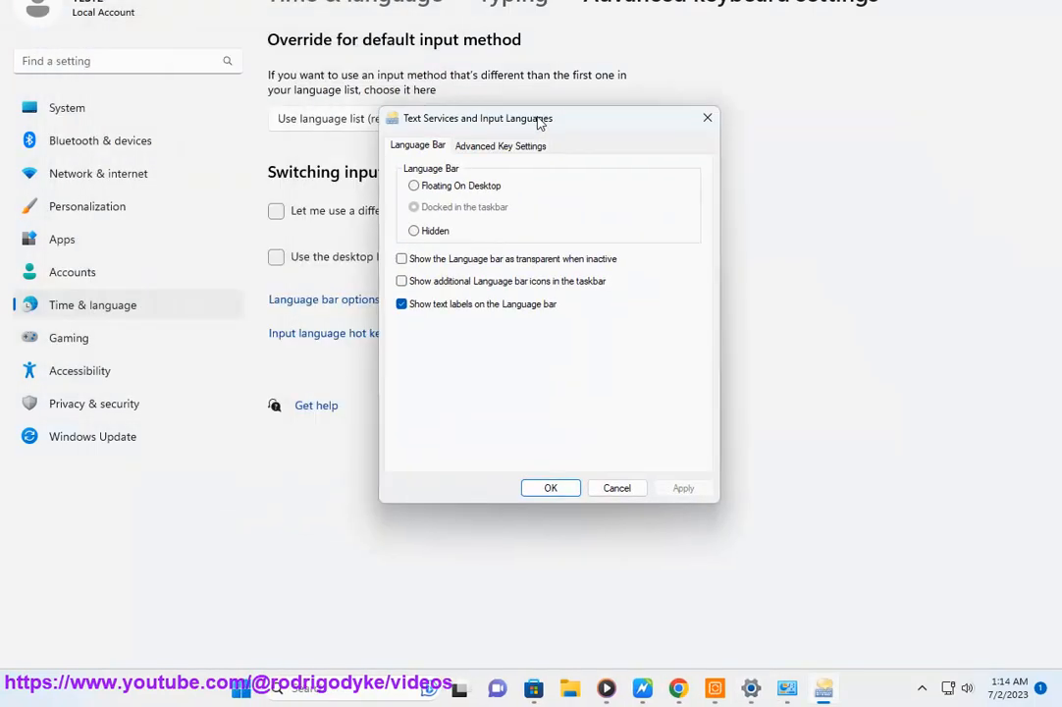
left_click(609, 240)
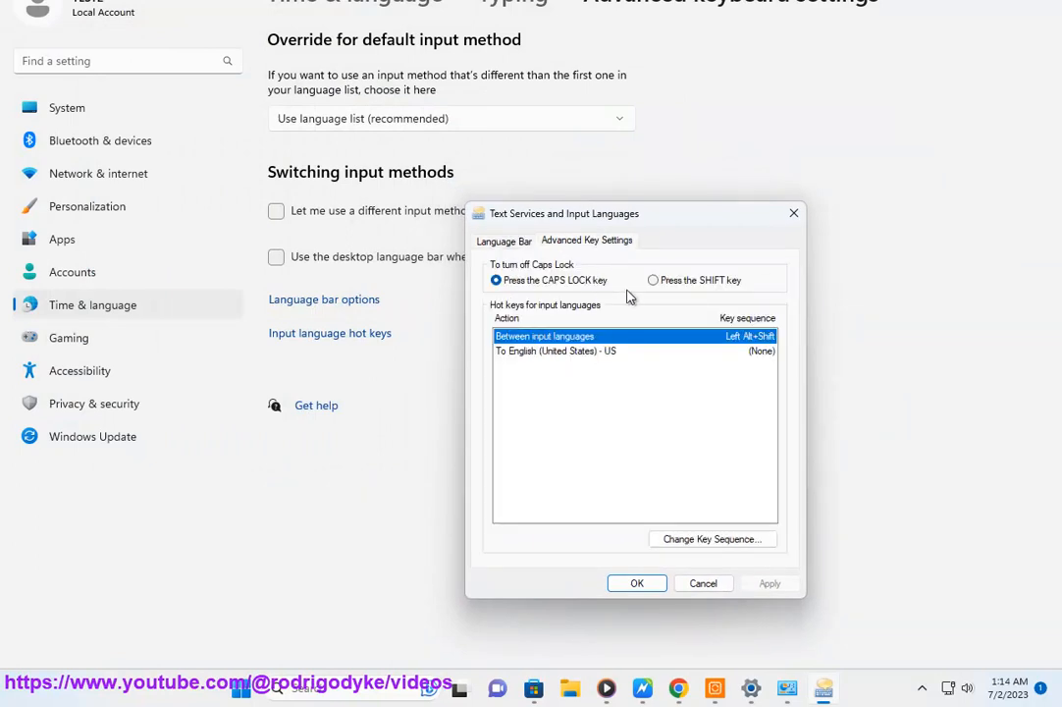
Compare the Caps Lock and hot key settings with the guide, view the Change Key Sequence options and close without changes.
left_click(642, 690)
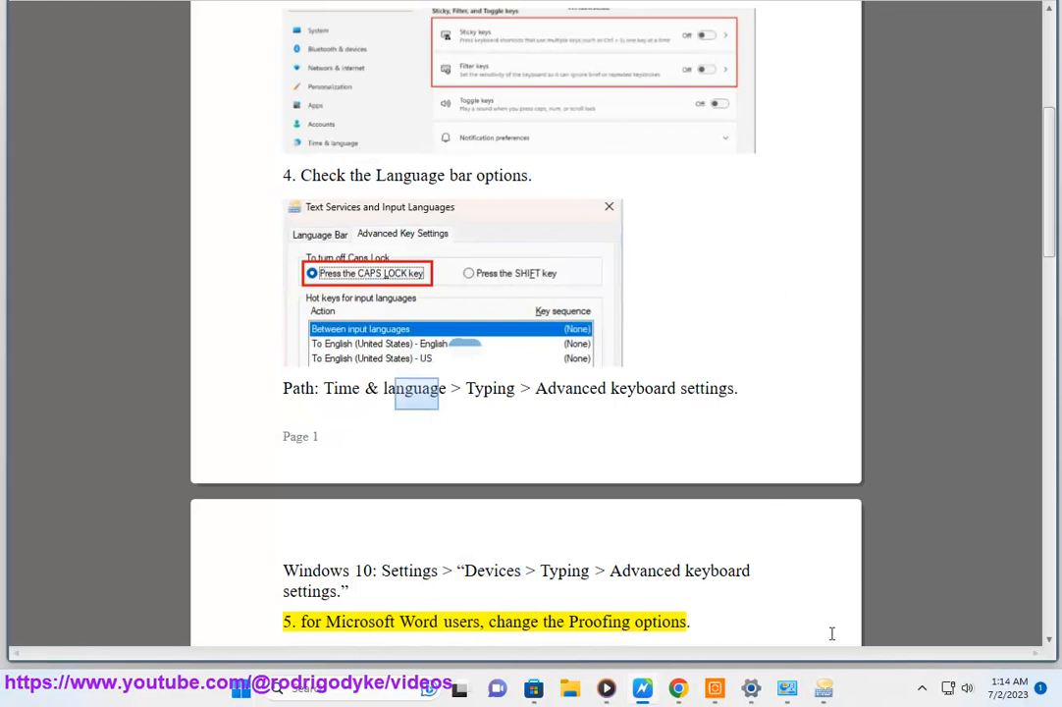
left_click(807, 693)
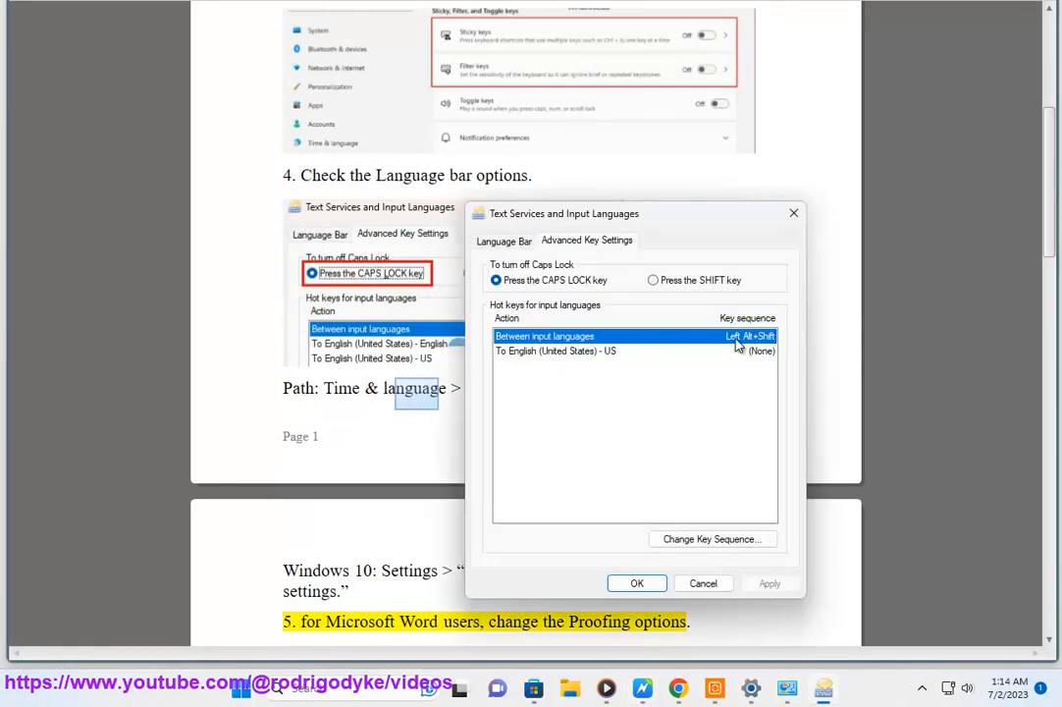
left_click(689, 543)
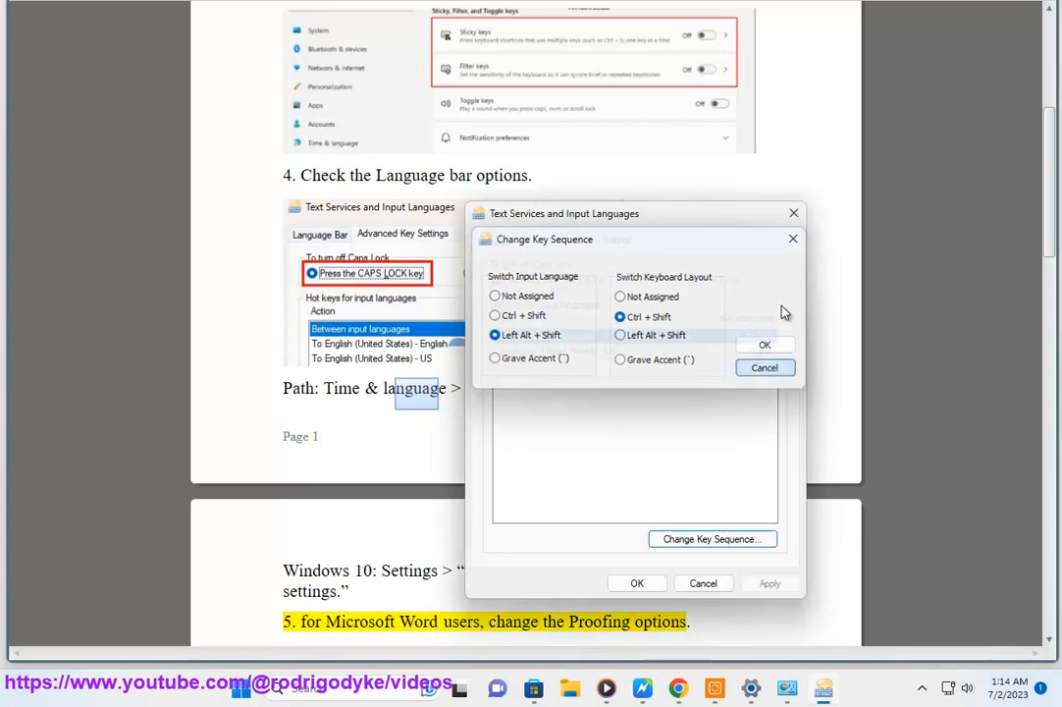
left_click(774, 371)
left_click(794, 213)
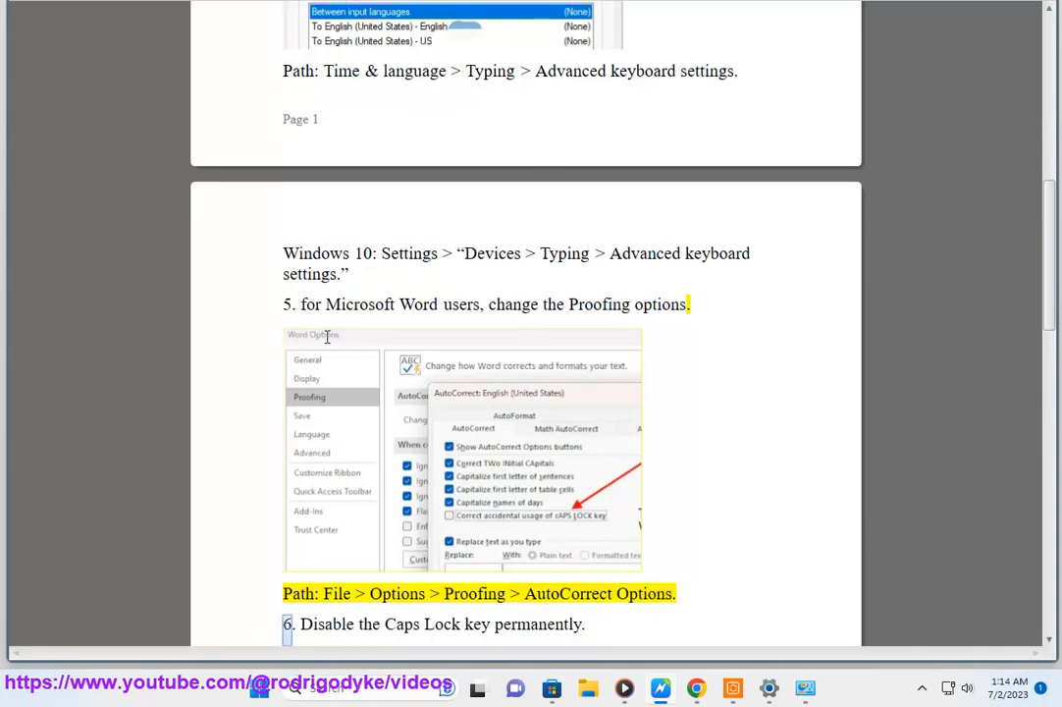
Switch to Word and open the Proofing page of its options.
left_click(368, 692)
type("WORD")
left_click(412, 177)
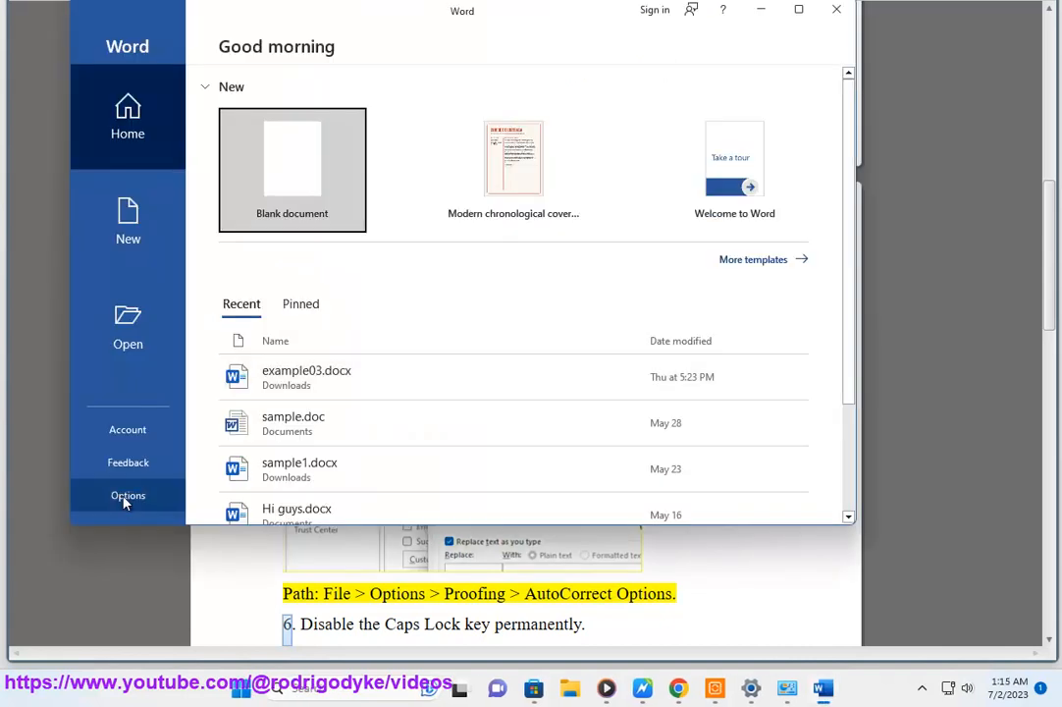
left_click(123, 497)
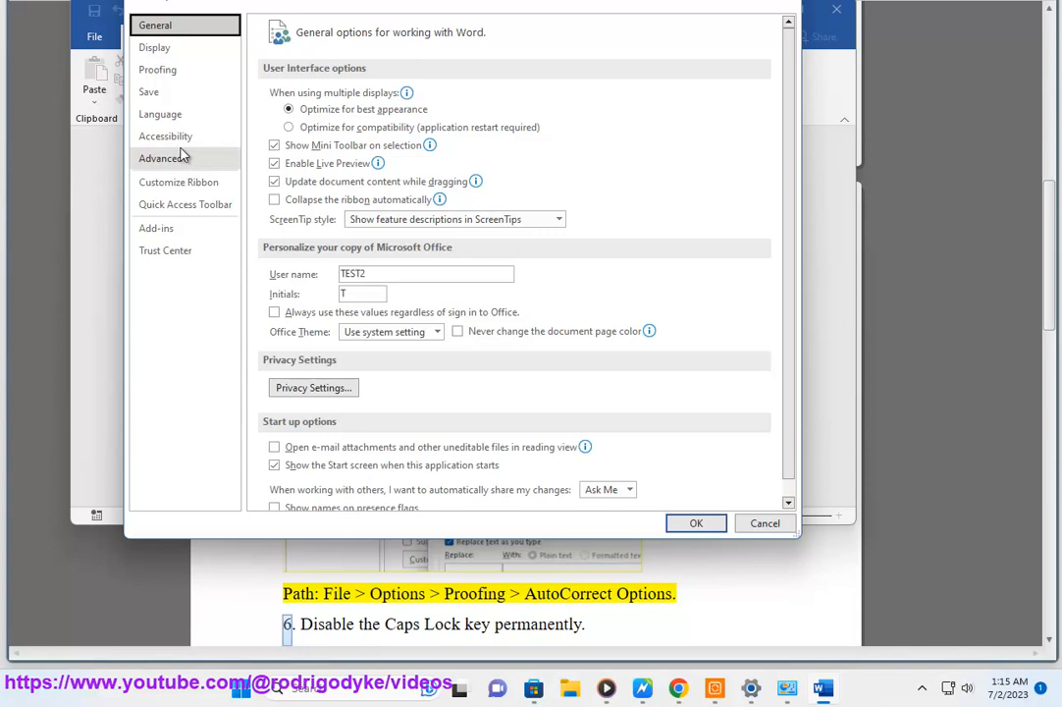
left_click(188, 71)
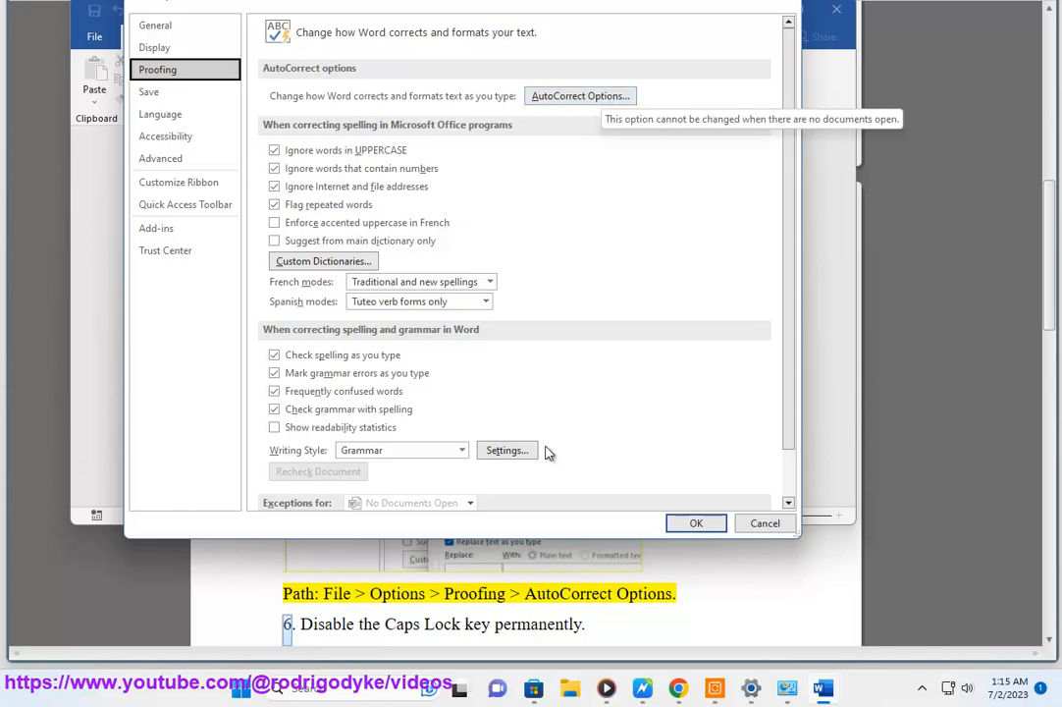
Try clearing "Correct accidental usage of cAPS LOCK key" in Word's AutoCorrect options, cancel the dialog and close Word.
left_click(561, 594)
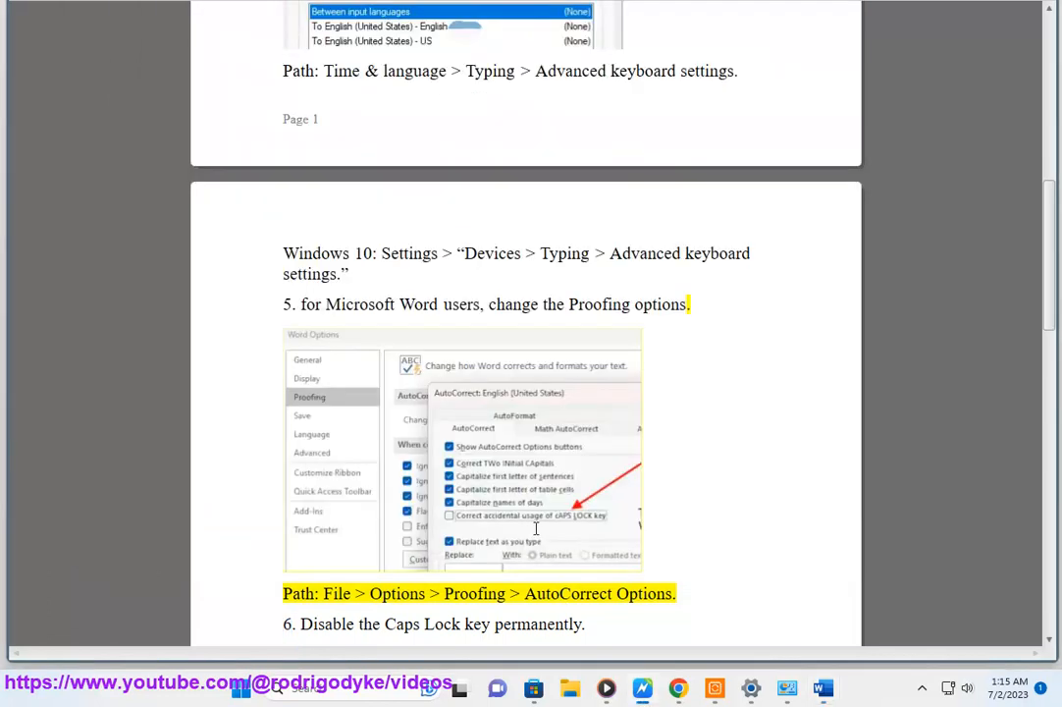
left_click(829, 689)
left_click(571, 97)
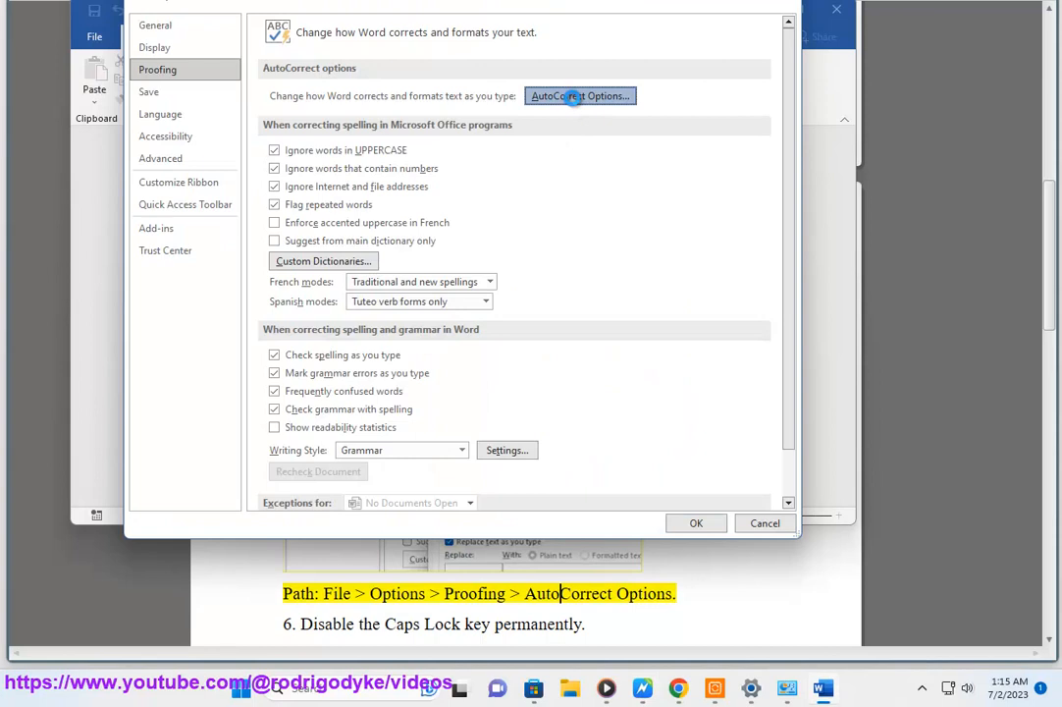
left_click(363, 202)
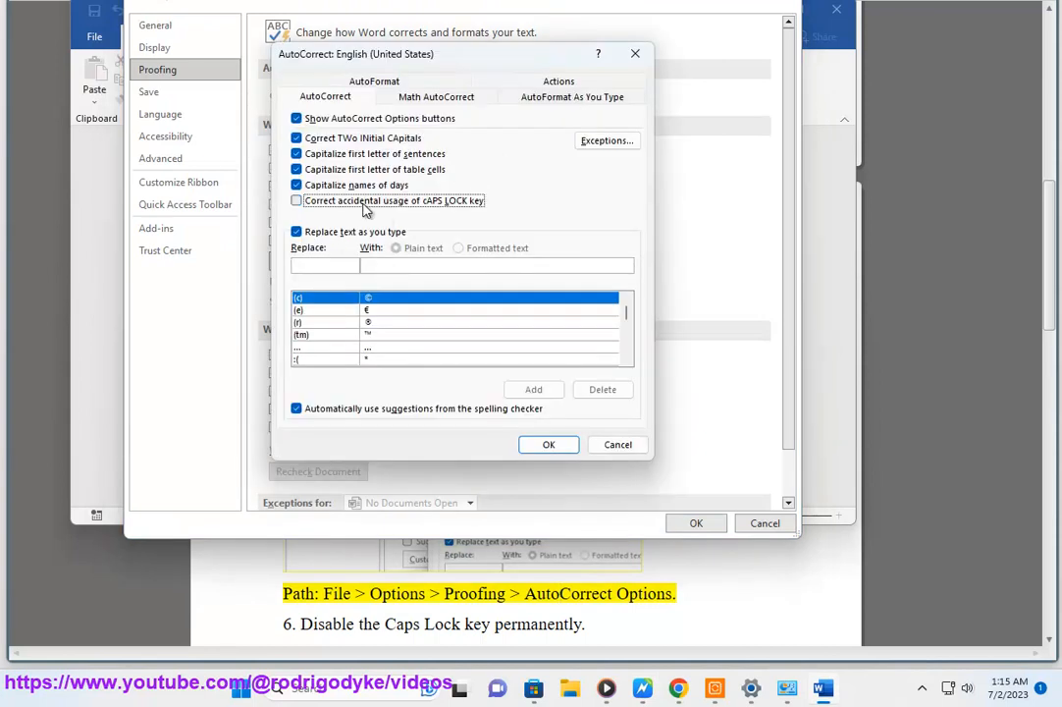
left_click(622, 447)
left_click(782, 8)
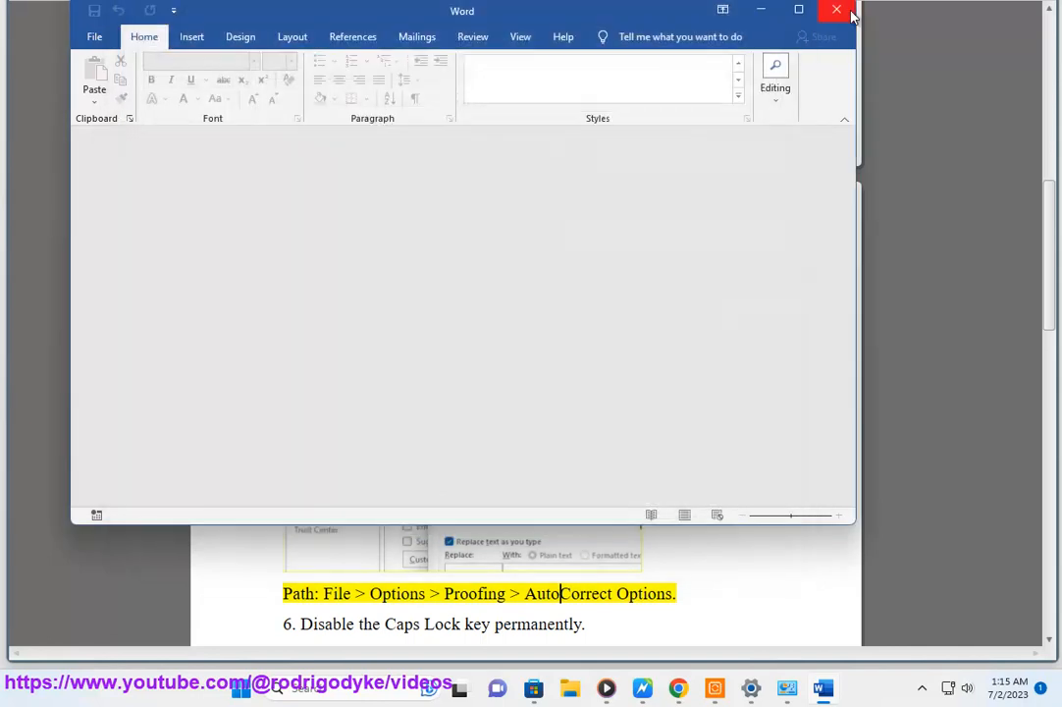
left_click(837, 9)
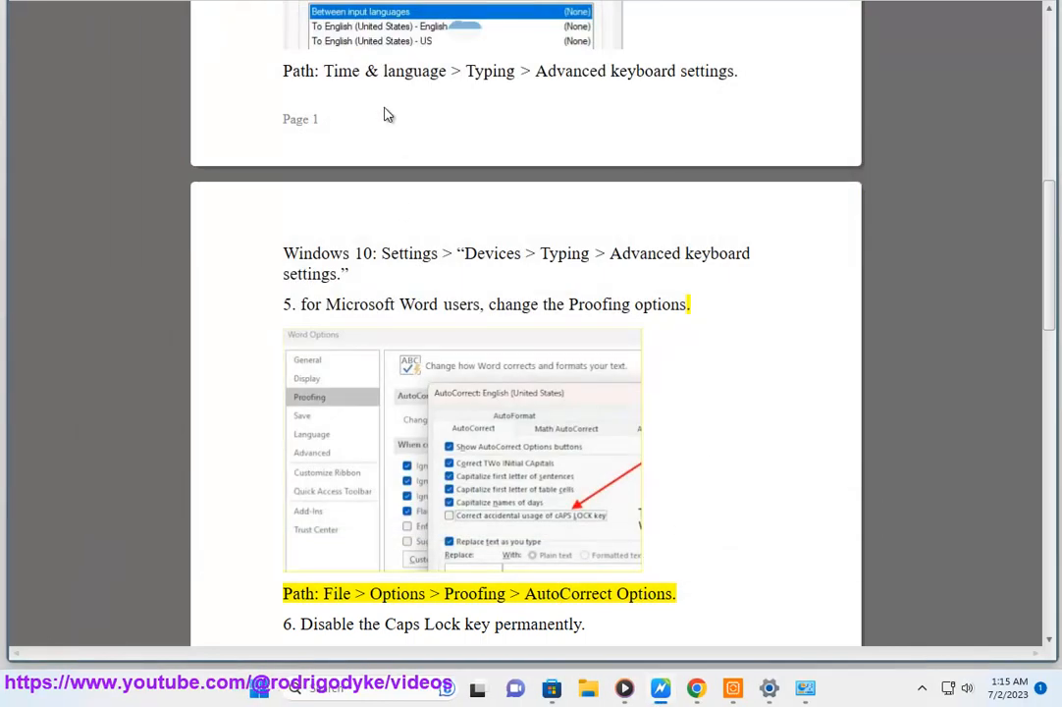
Review the guide's instructions for permanently disabling Caps Lock and open Registry Editor, allowing it to make changes to the device.
scroll(716, 404, "down", 1)
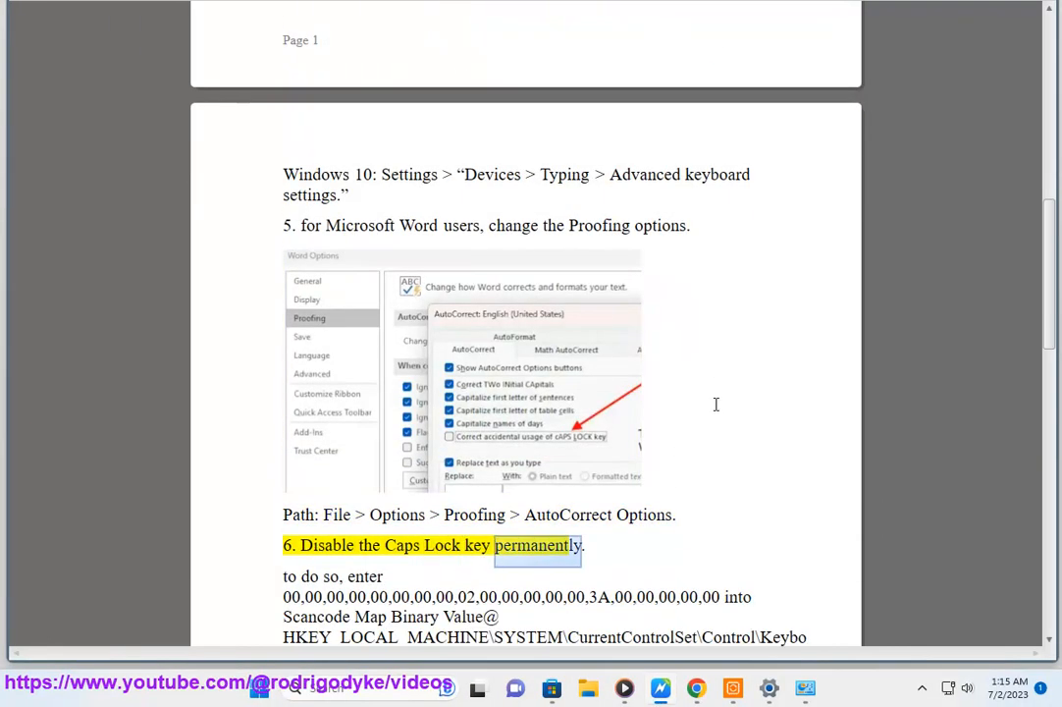
scroll(716, 404, "down", 3)
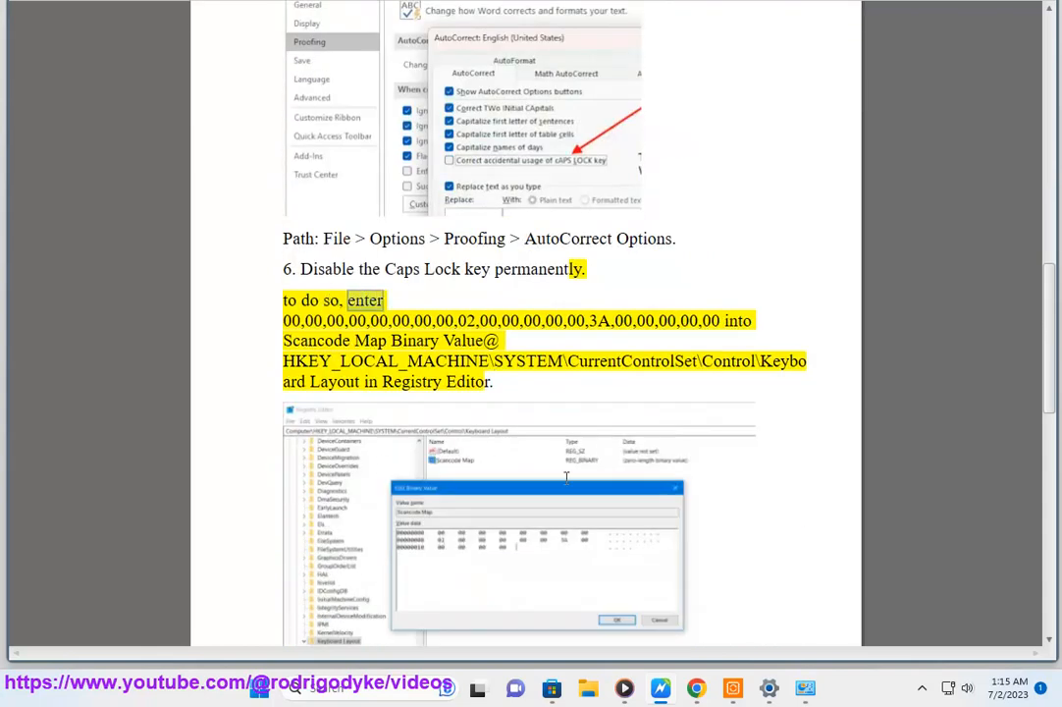
left_click(421, 671)
type("reg")
left_click(393, 175)
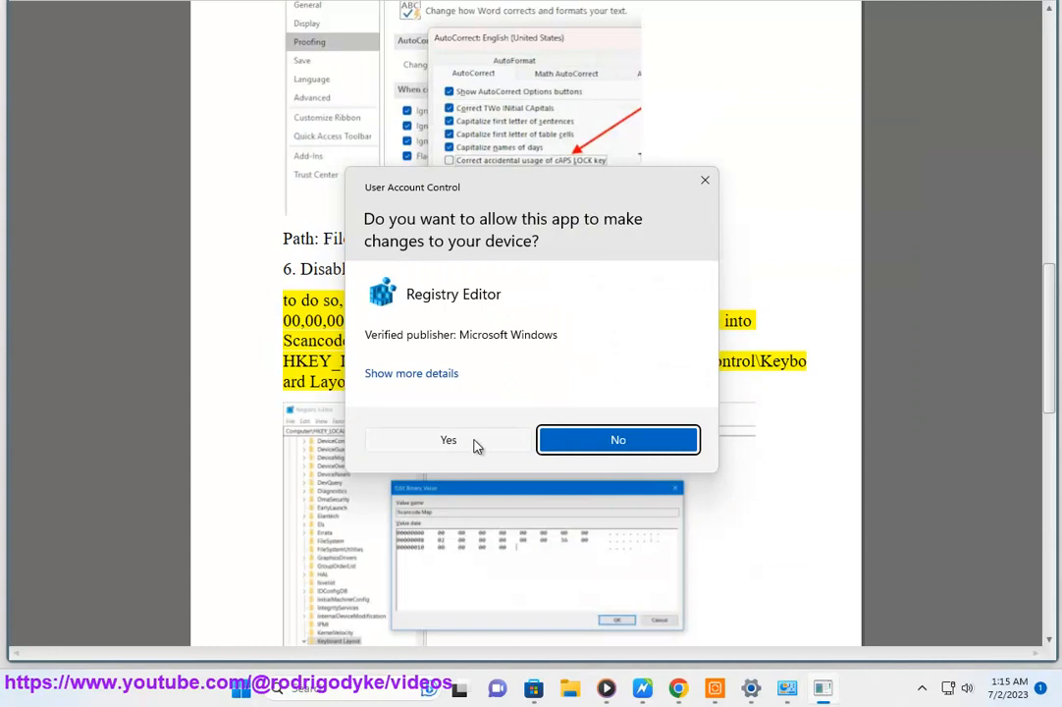
left_click(477, 441)
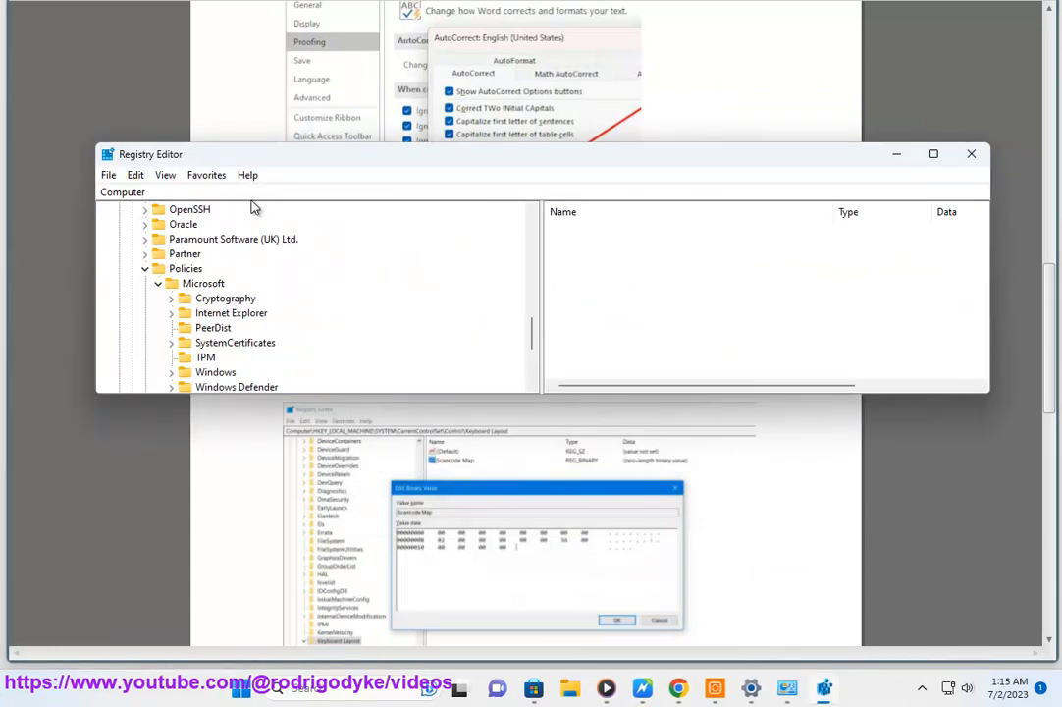
Clear Registry Editor's address field and copy the Keyboard Layout key path from section 6 of the guide.
left_click(376, 190)
key("BackSpace")
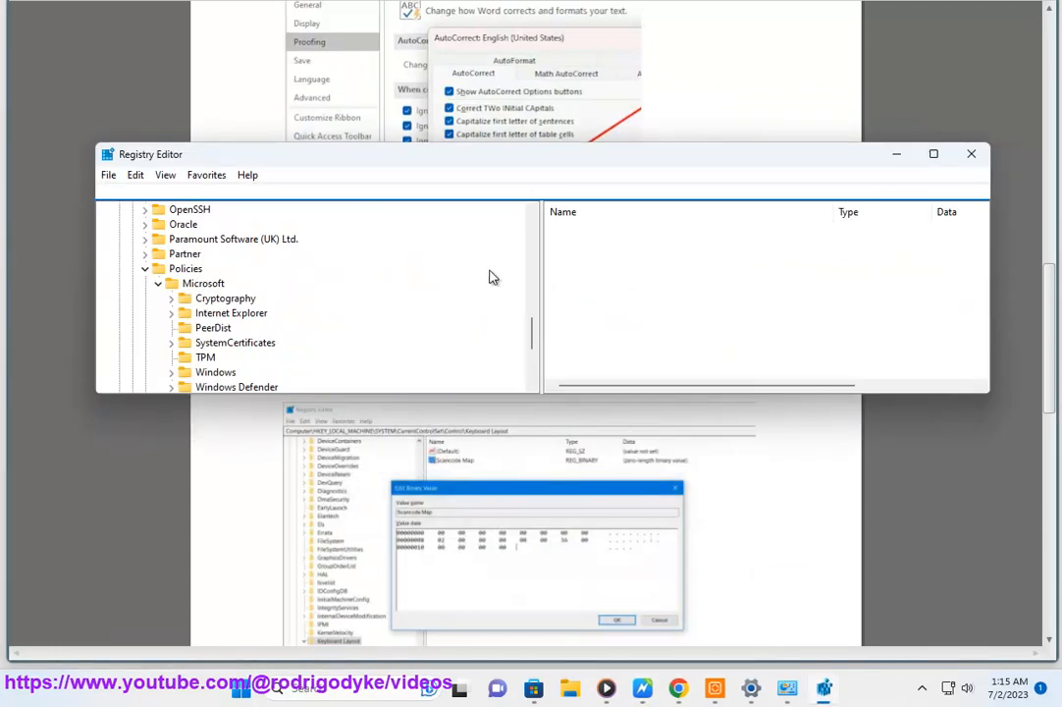
left_click(864, 569)
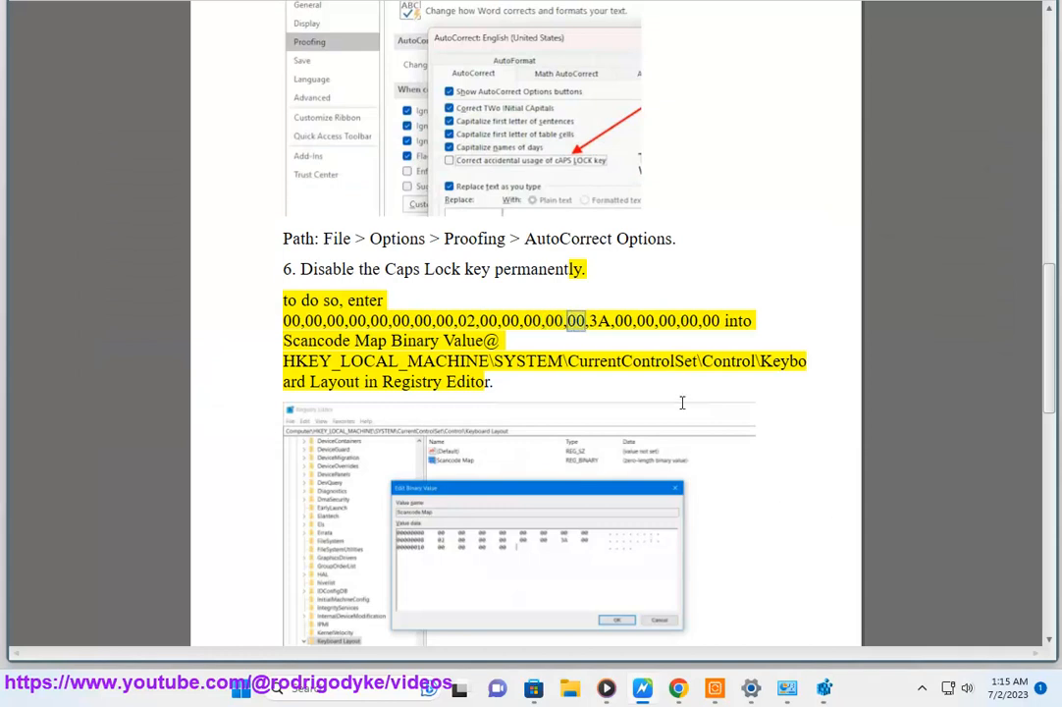
scroll(697, 398, "down", 4)
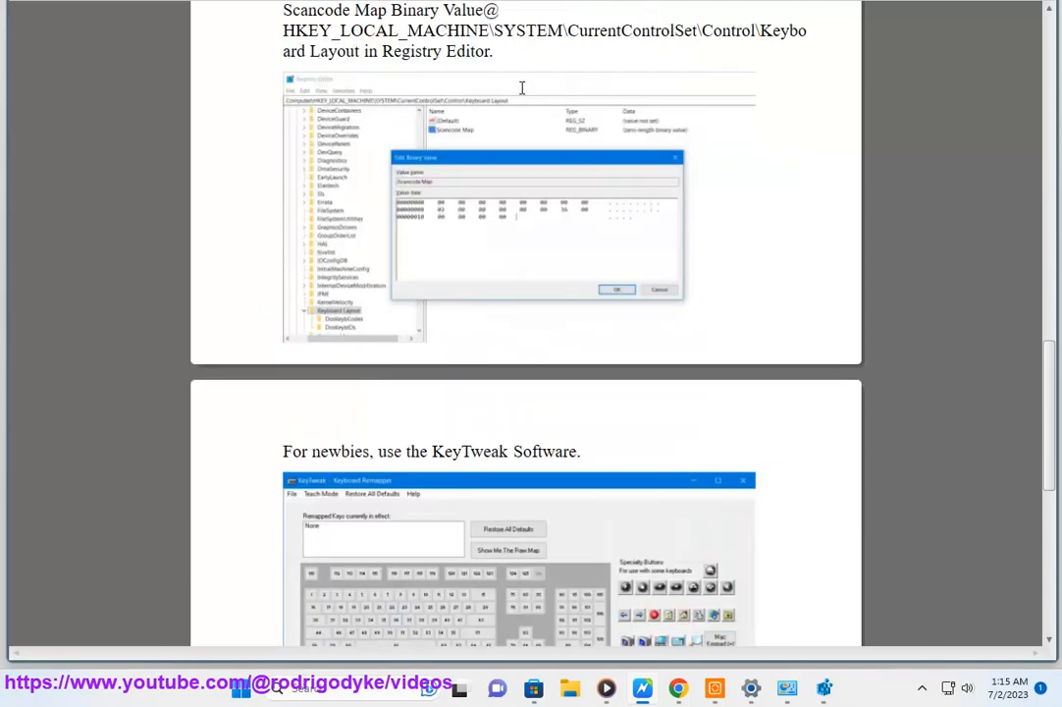
scroll(521, 88, "down", 4)
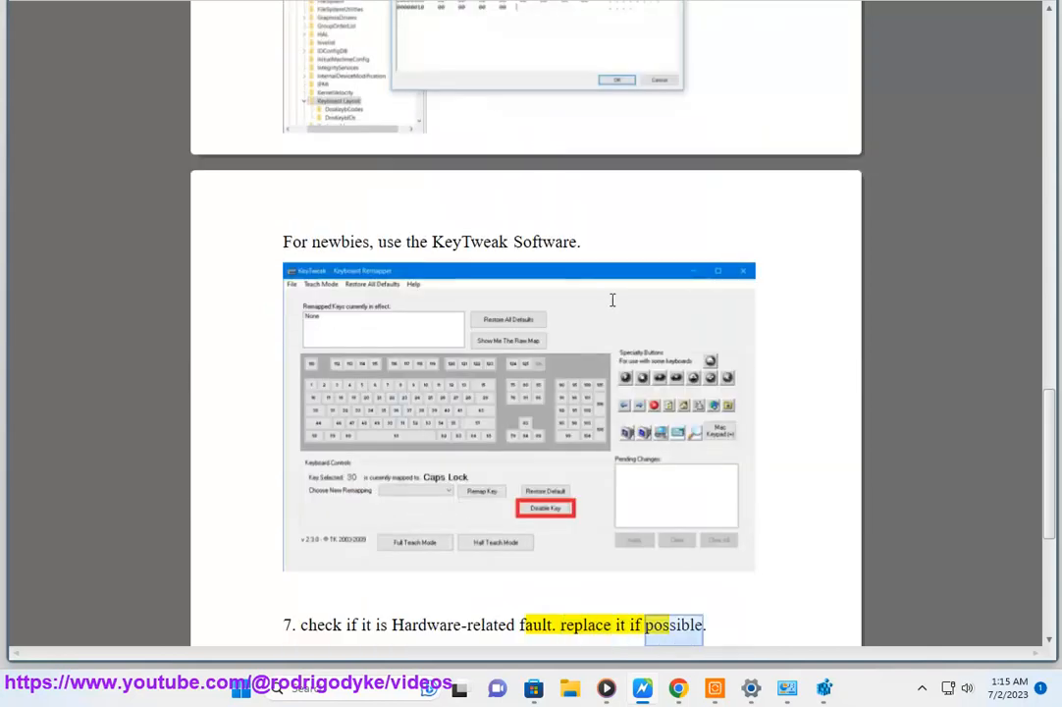
scroll(614, 379, "up", 5)
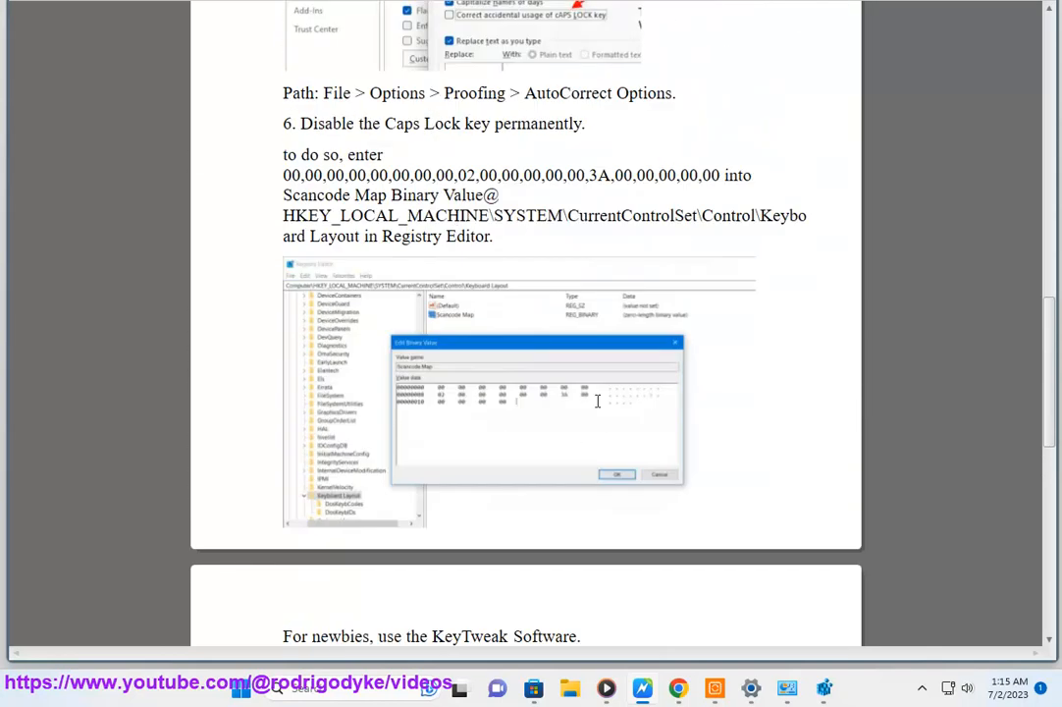
left_click_drag(364, 238, 291, 224)
key("ctrl+c")
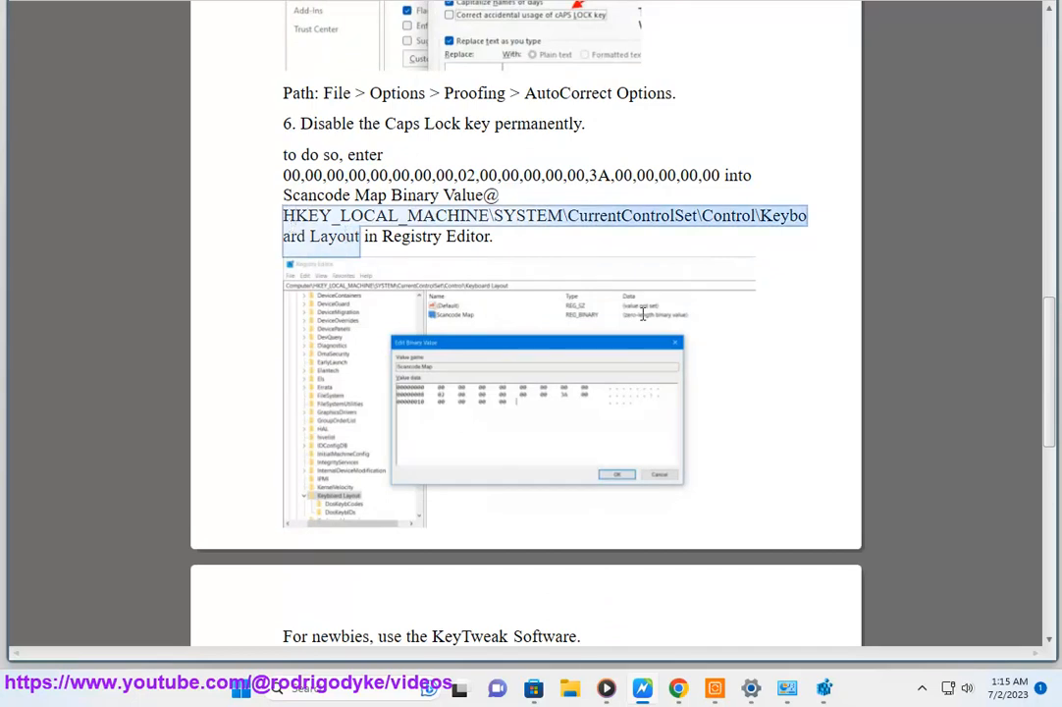
Go to HKEY_LOCAL_MACHINE\SYSTEM\CurrentControlSet\Control\Keyboard Layout in Registry Editor.
left_click(824, 687)
left_click(428, 191)
key("ctrl+v")
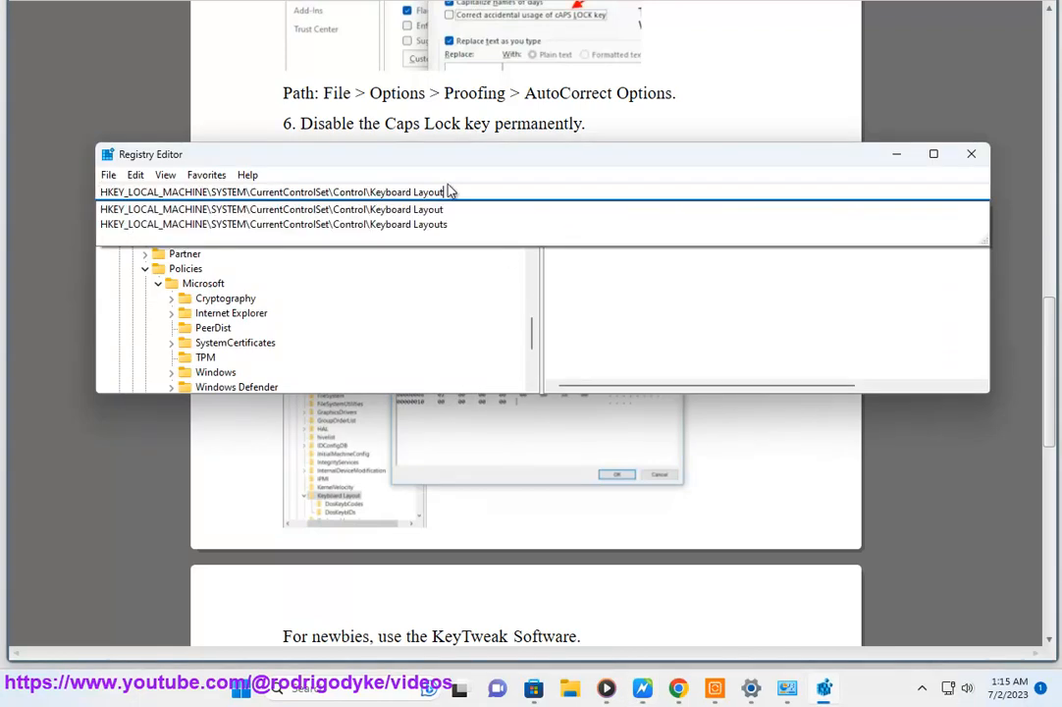
key("Return")
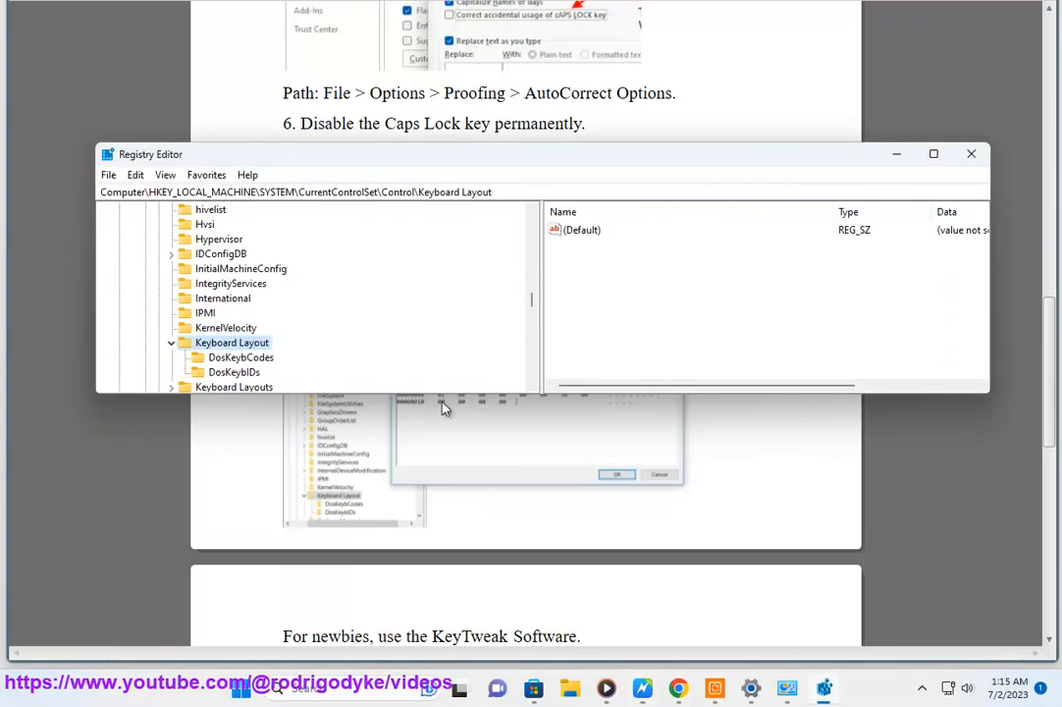
Return to the guide and copy the value name "Scancode Map" from the Caps Lock disabling instructions.
left_click(543, 636)
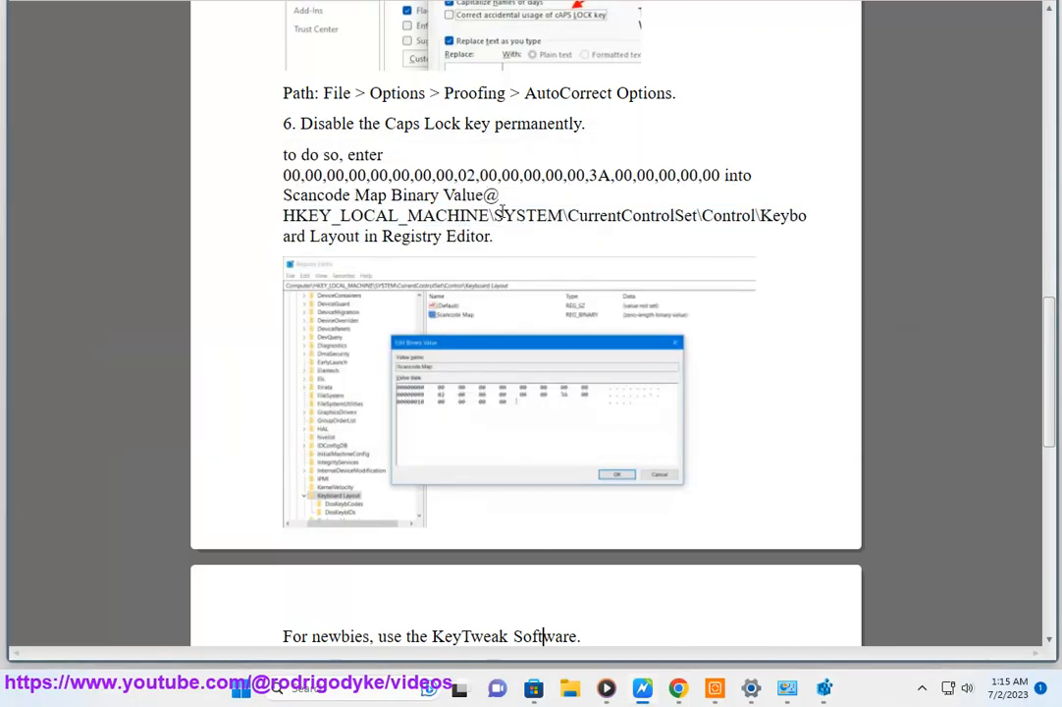
double_click(327, 194)
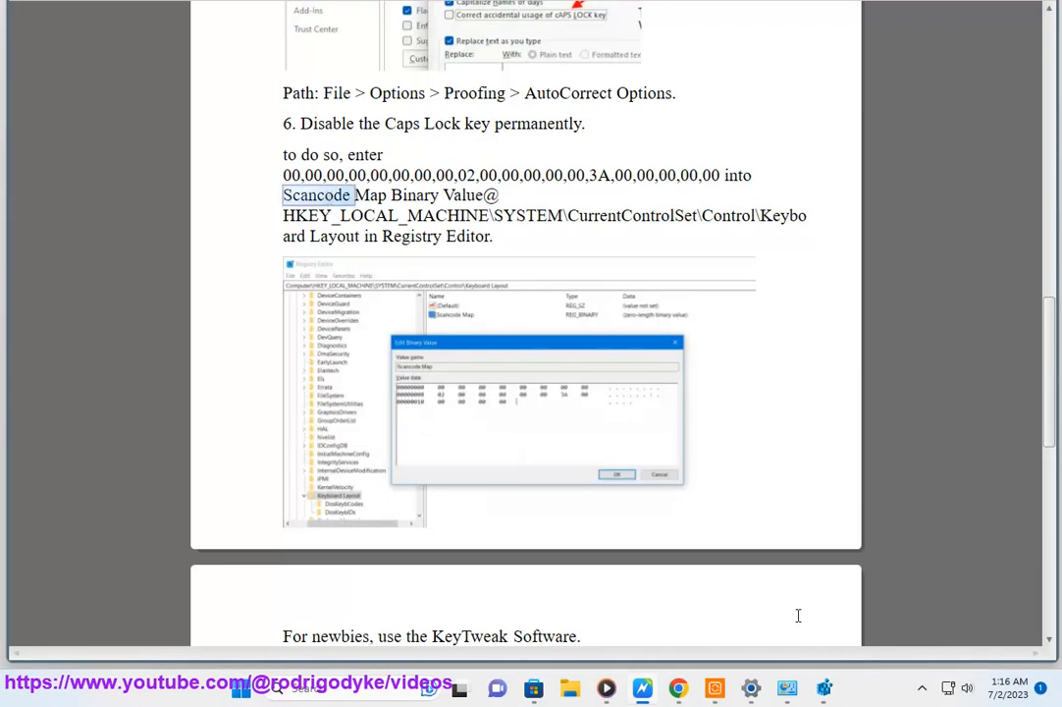
left_click(824, 692)
left_click(658, 494)
left_click_drag(390, 196, 260, 205)
key("ctrl+c")
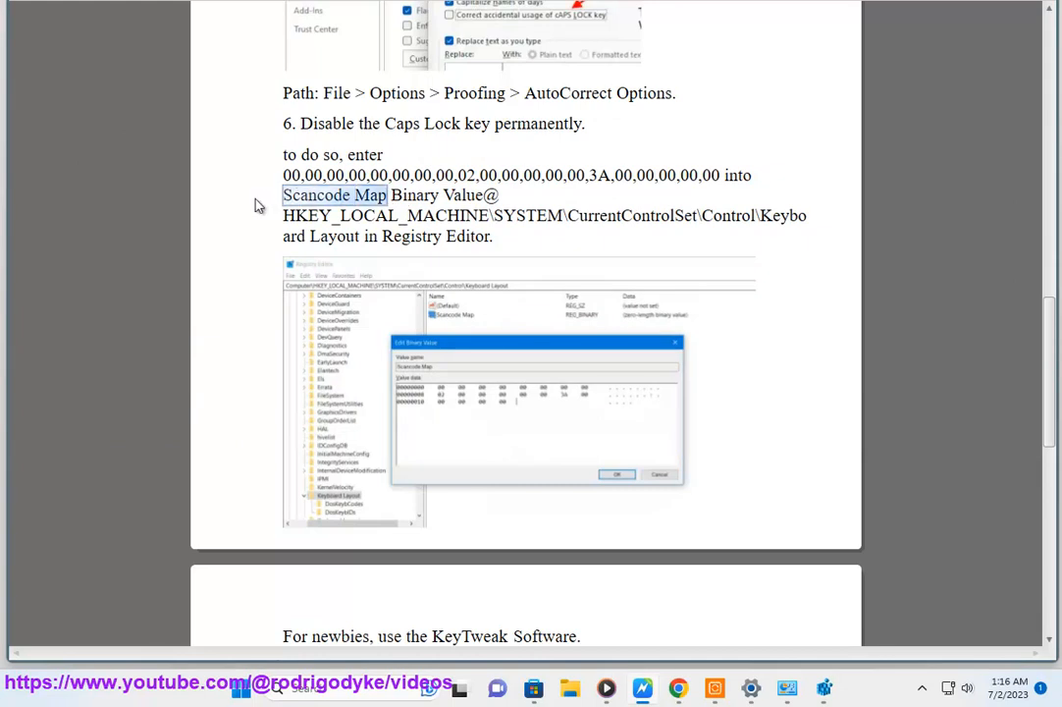
Create a binary value named "Scancode Map" in the Keyboard Layout key in Registry Editor.
left_click(825, 692)
right_click(606, 281)
mouse_move(633, 299)
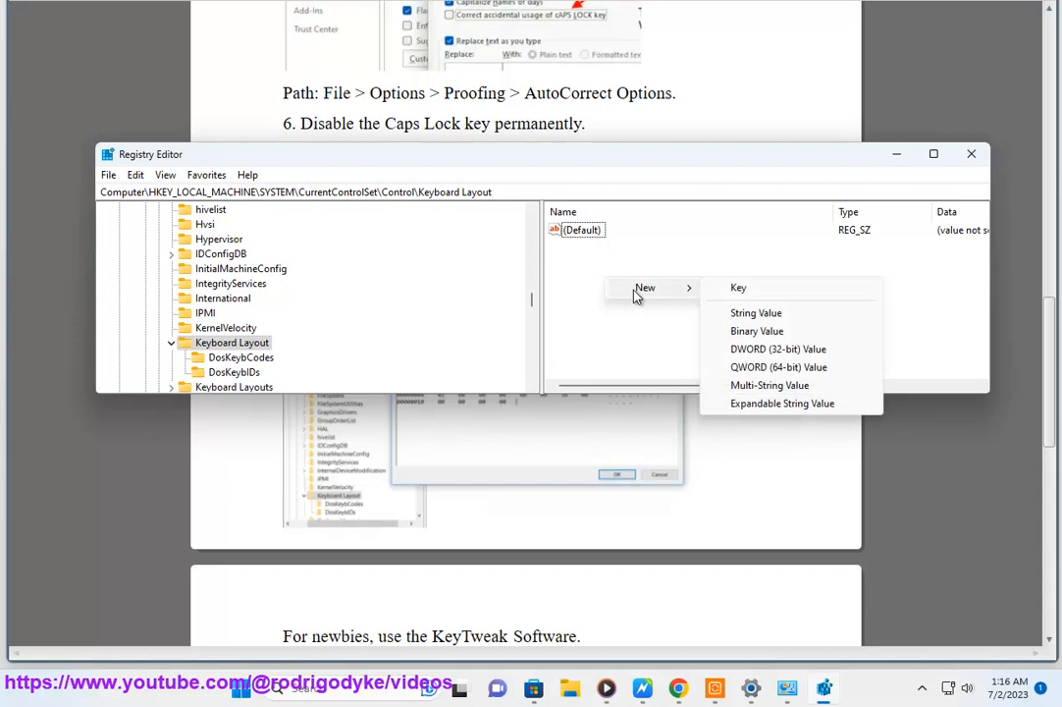
left_click(707, 331)
key("ctrl+v")
key("Return")
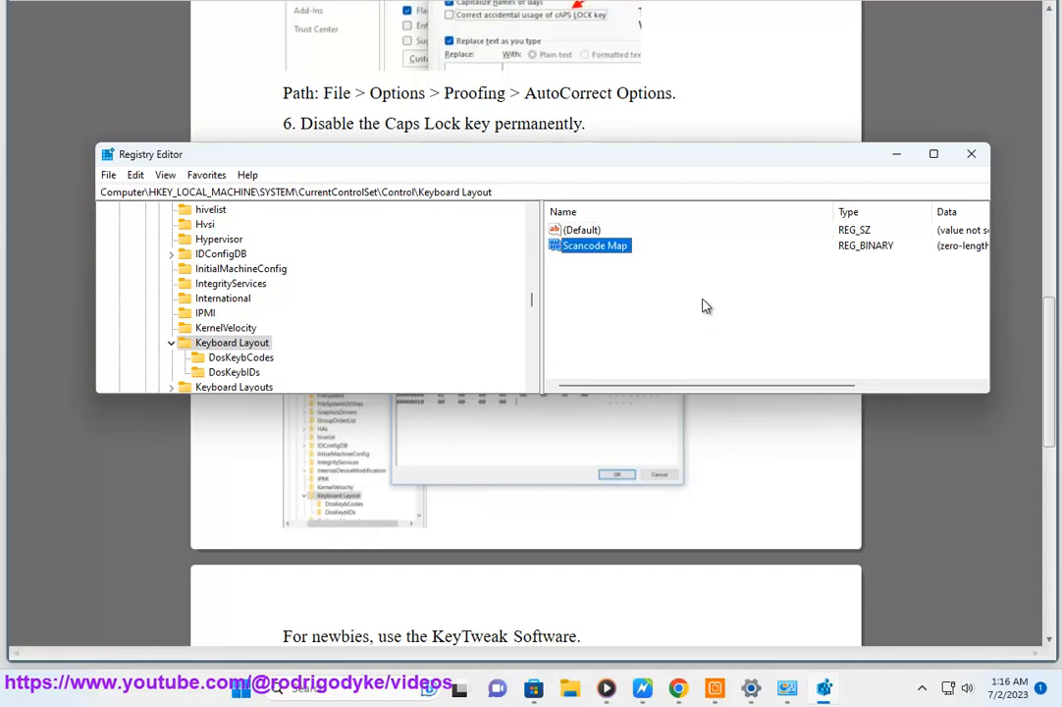
Try to enter the guide's 00,00,00,00,00,00,00,00,02,00,00,00,00,00,3A,00,00,00,00,00 sequence as Scancode Map's value data, then accept the dialog.
key("Return")
left_click(555, 569)
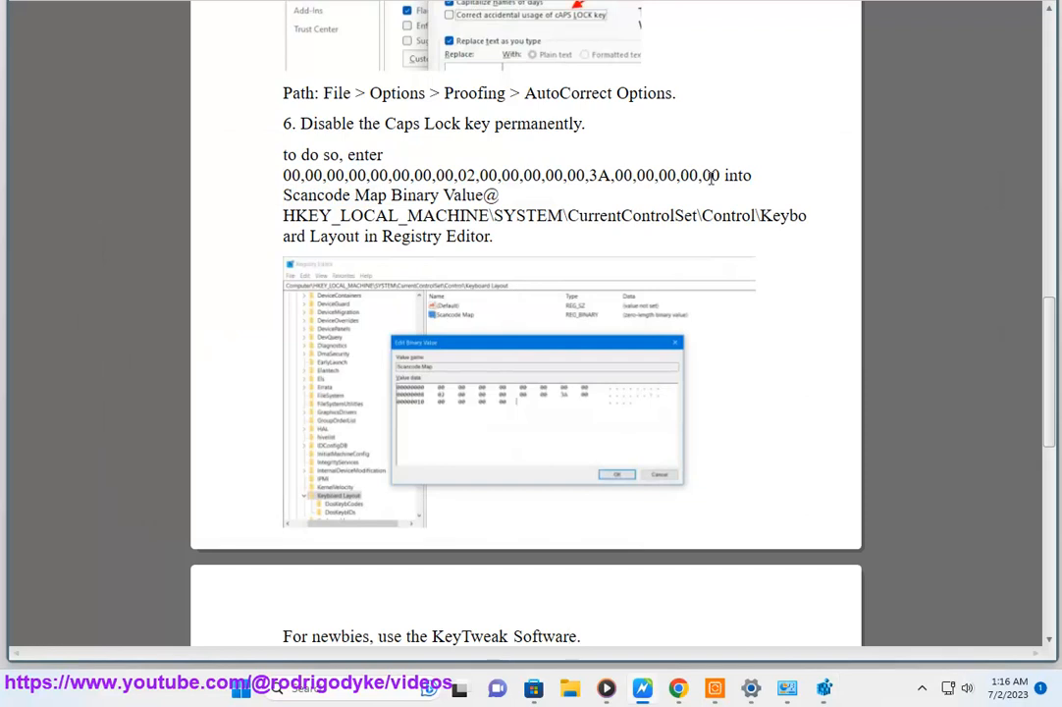
left_click_drag(721, 175, 257, 193)
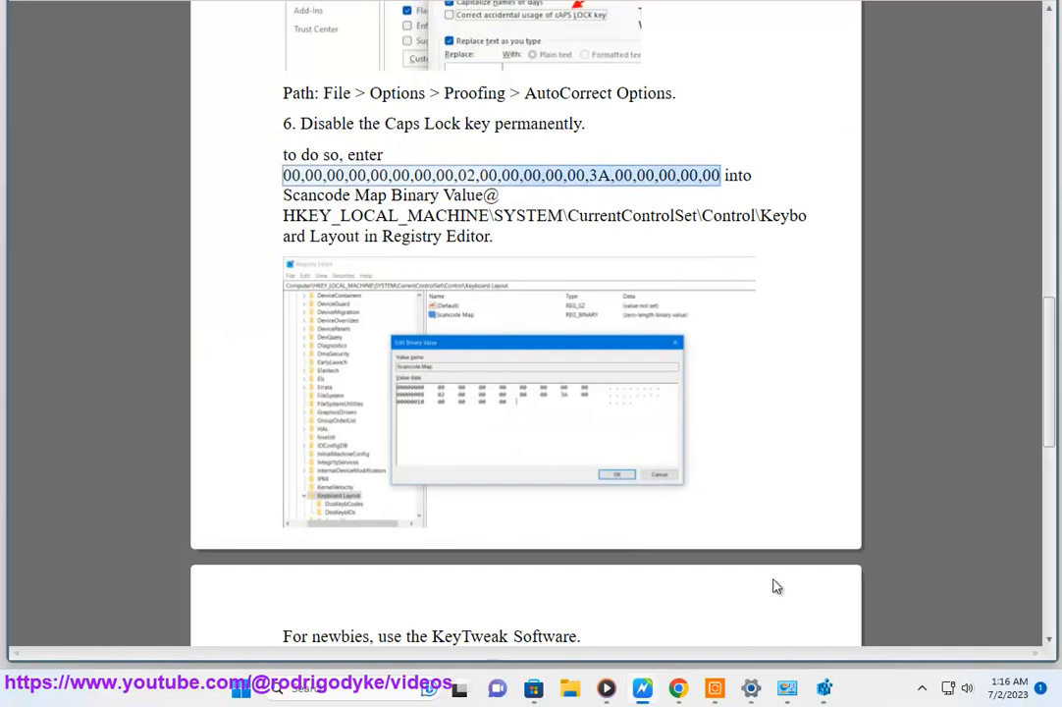
left_click(823, 687)
right_click(299, 323)
left_click(208, 310)
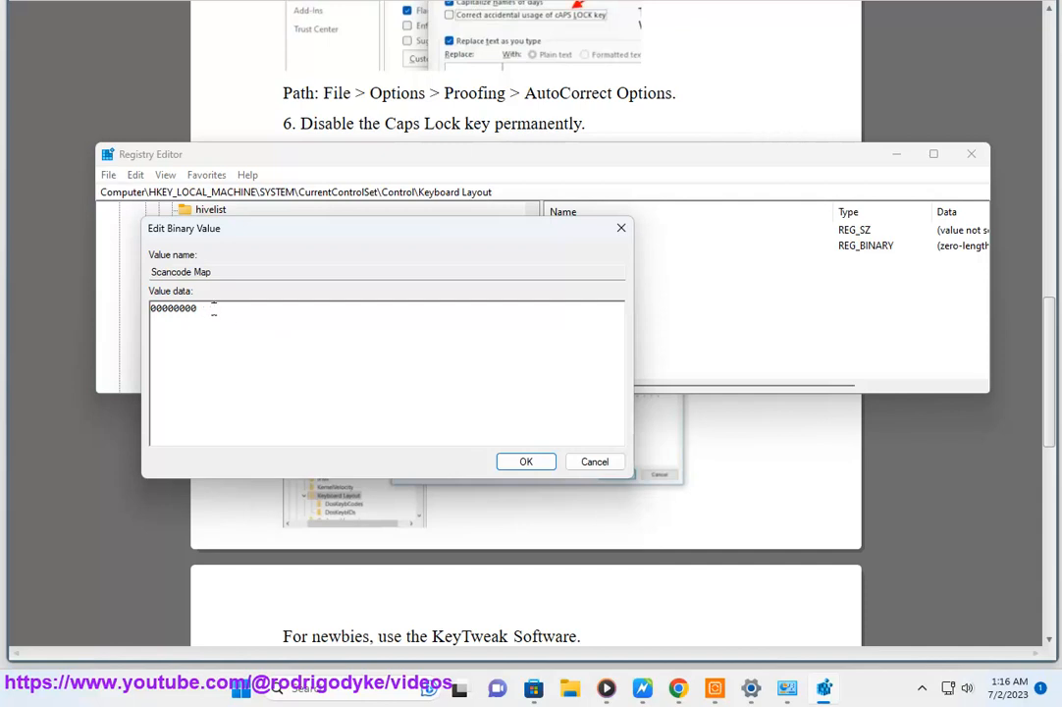
key("Return")
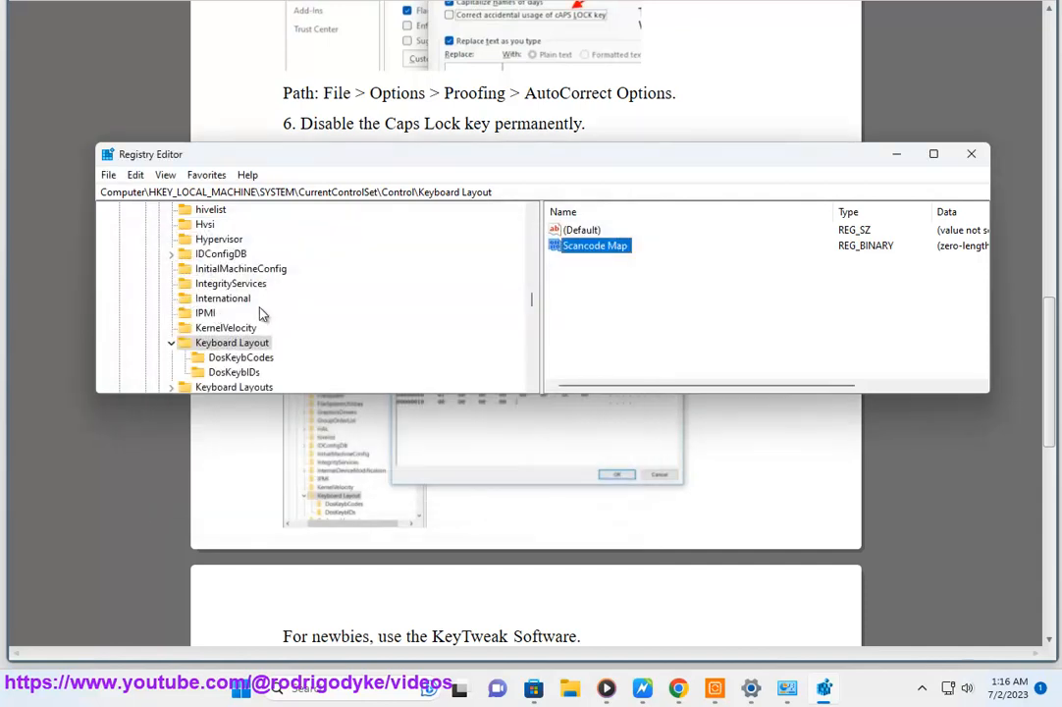
double_click(610, 257)
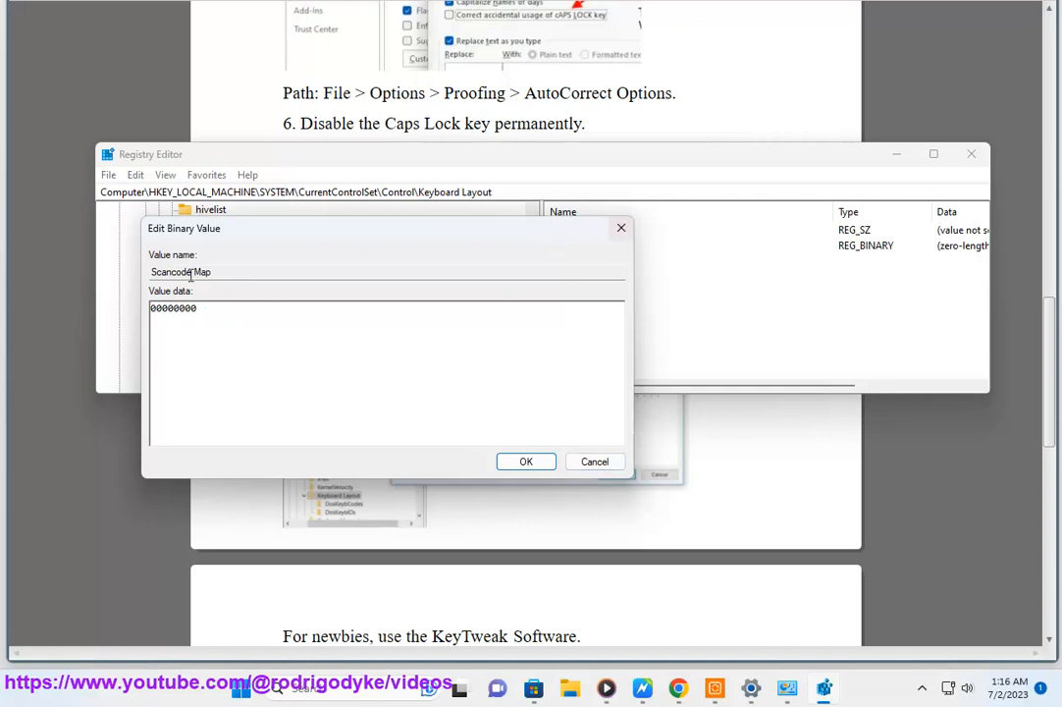
left_click_drag(213, 275, 134, 273)
left_click(226, 303)
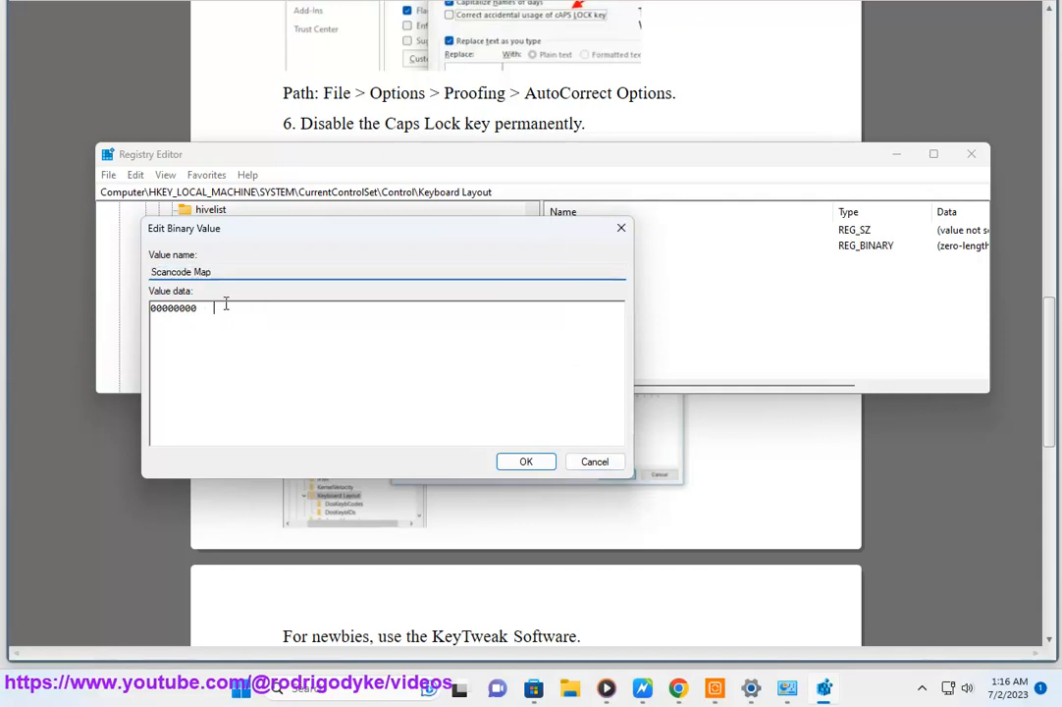
left_click(527, 463)
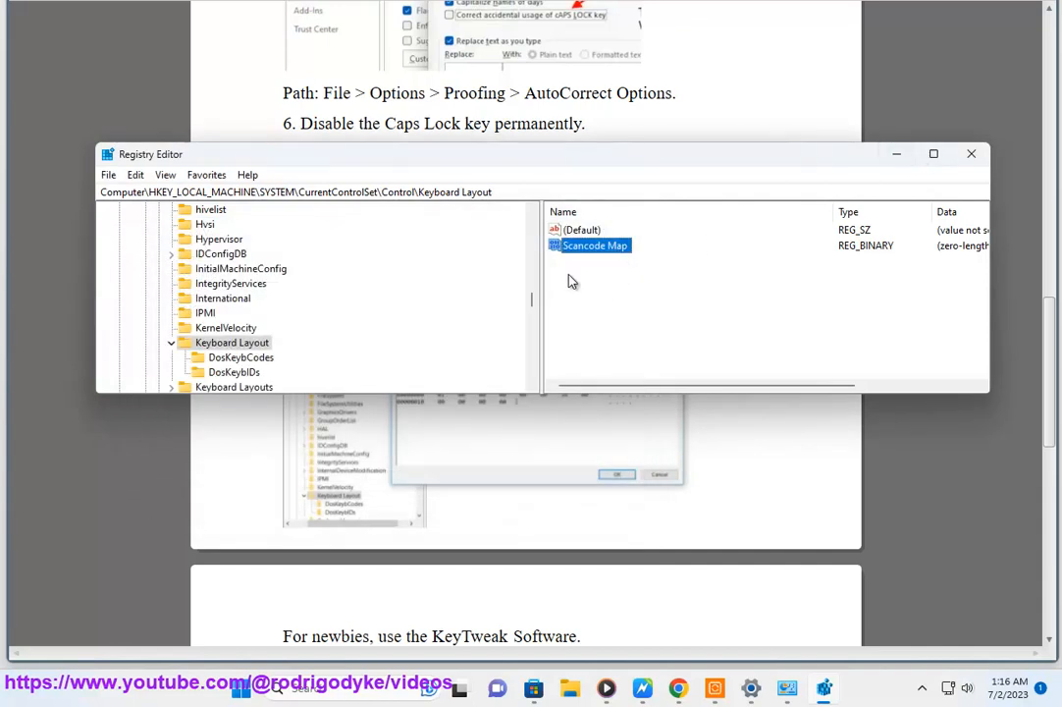
Delete the Scancode Map value from the Keyboard Layout key and return to the guide.
key("Delete")
left_click(655, 305)
left_click(781, 501)
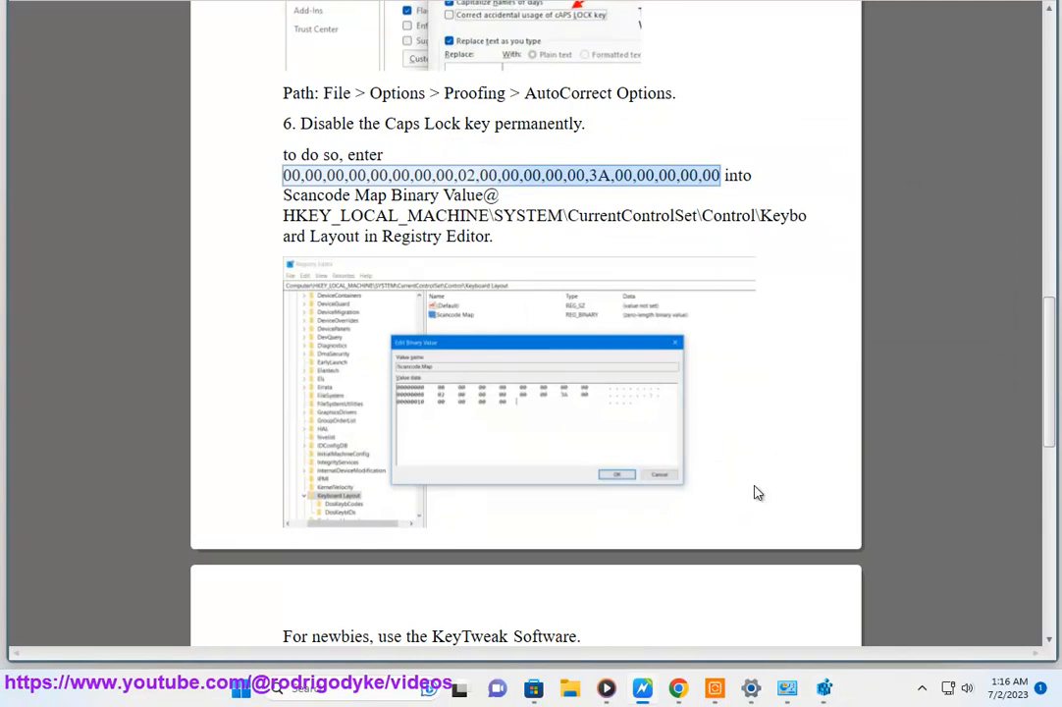
Copy the software name "KeyTweak" from the guide's recommendation for newbies and view its illustration.
scroll(748, 482, "down", 3)
double_click(467, 324)
key("ctrl+c")
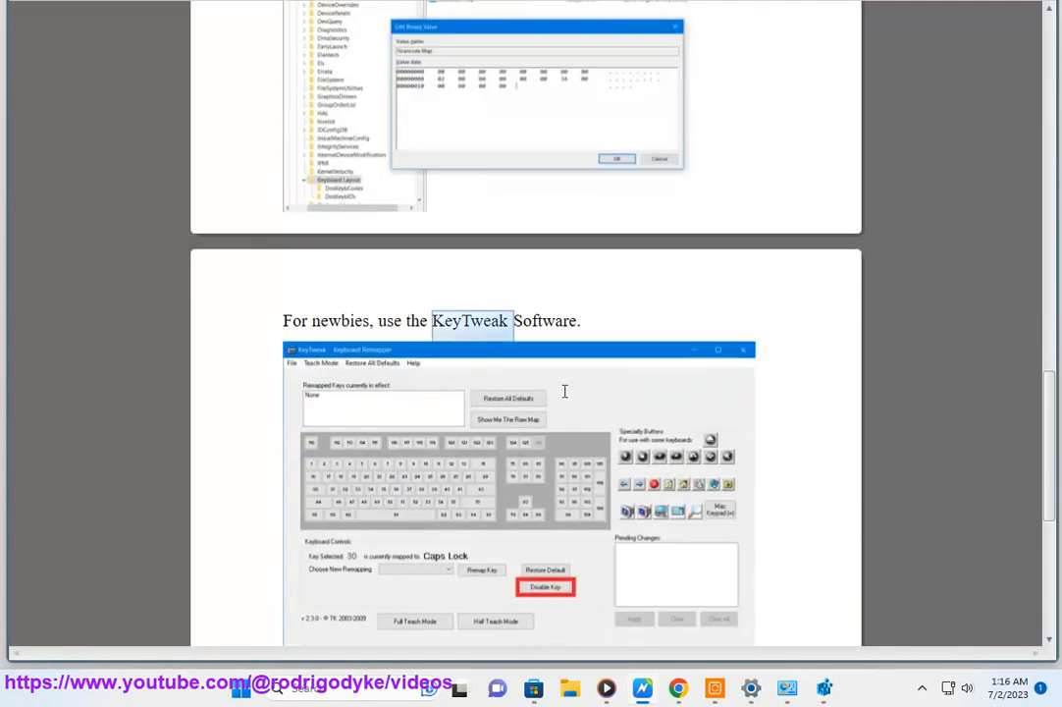
scroll(562, 380, "down", 1)
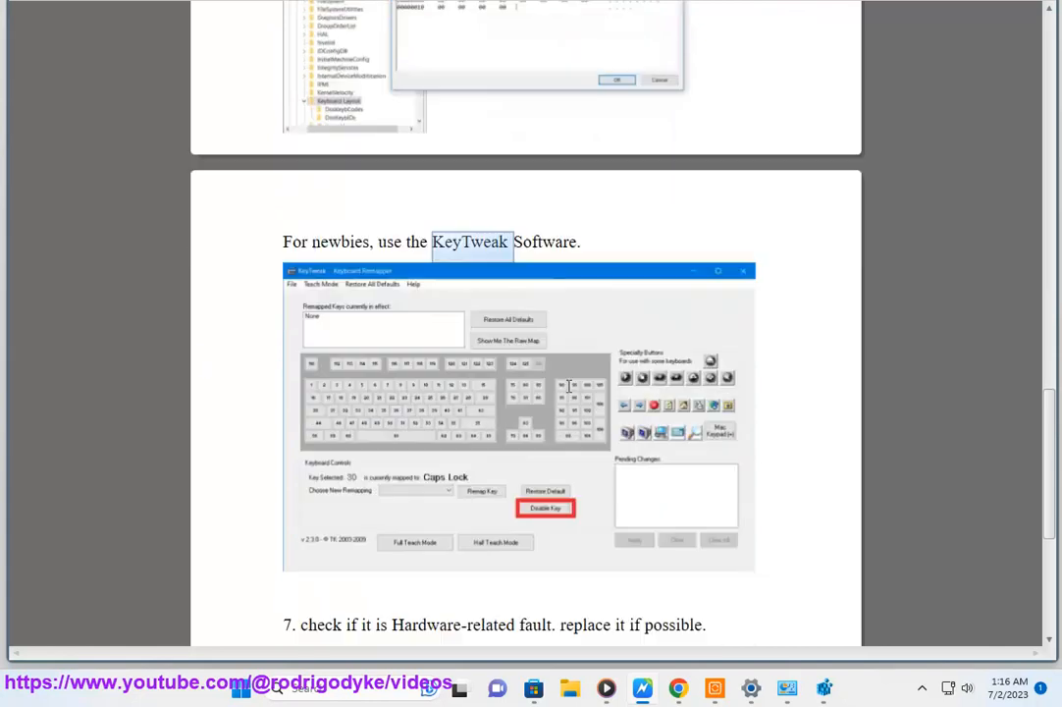
Switch to Chrome, search Google for "KeyTweak APP" and pick Softonic's "KeyTweak - Download" result.
left_click(679, 691)
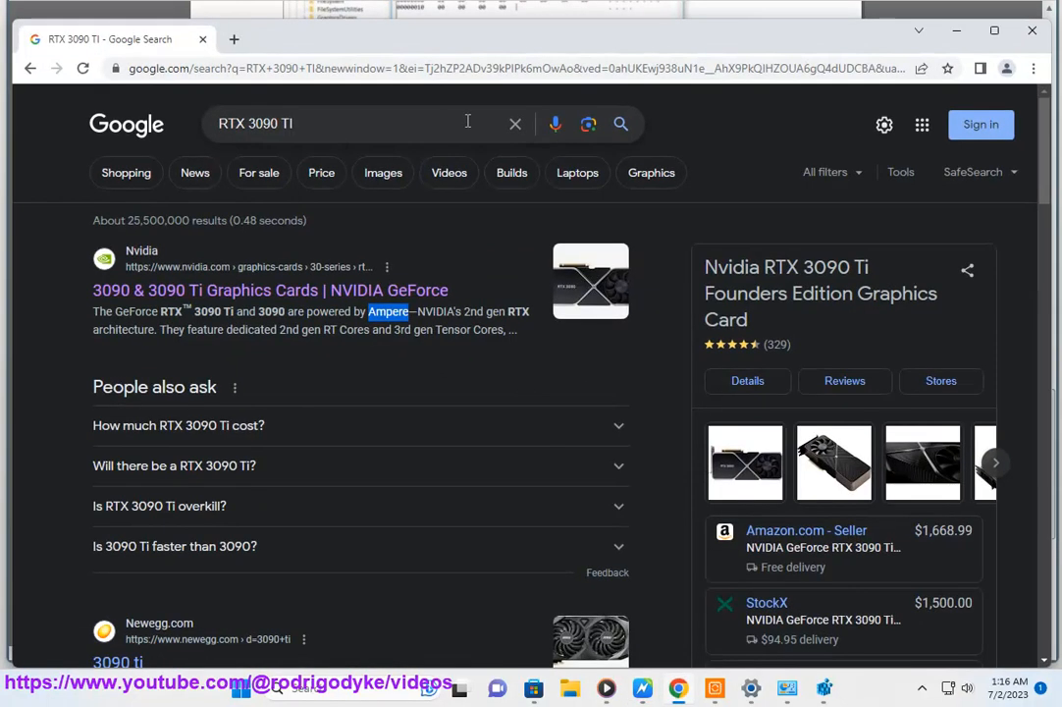
left_click(521, 125)
key("ctrl+v")
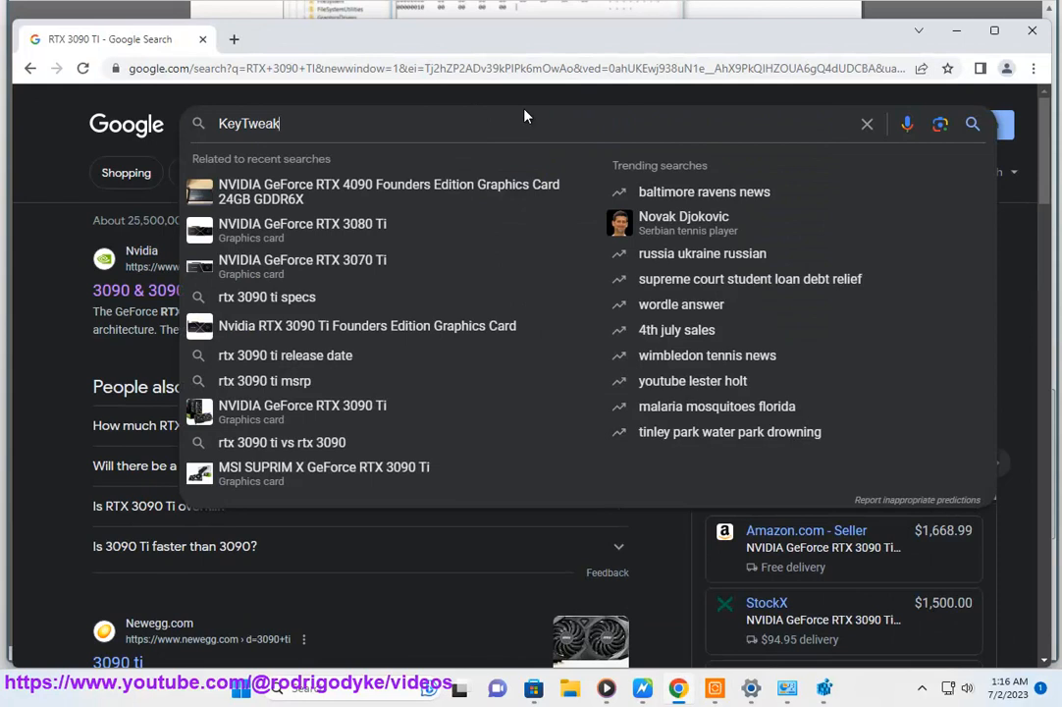
type("APP")
key("Return")
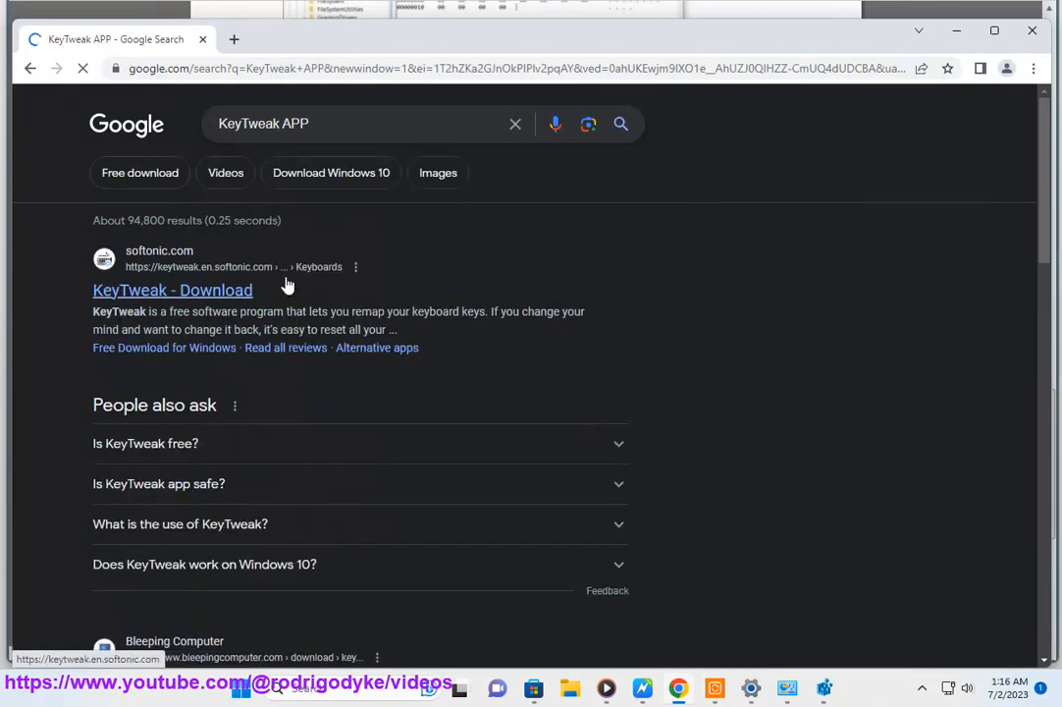
triple_click(267, 297)
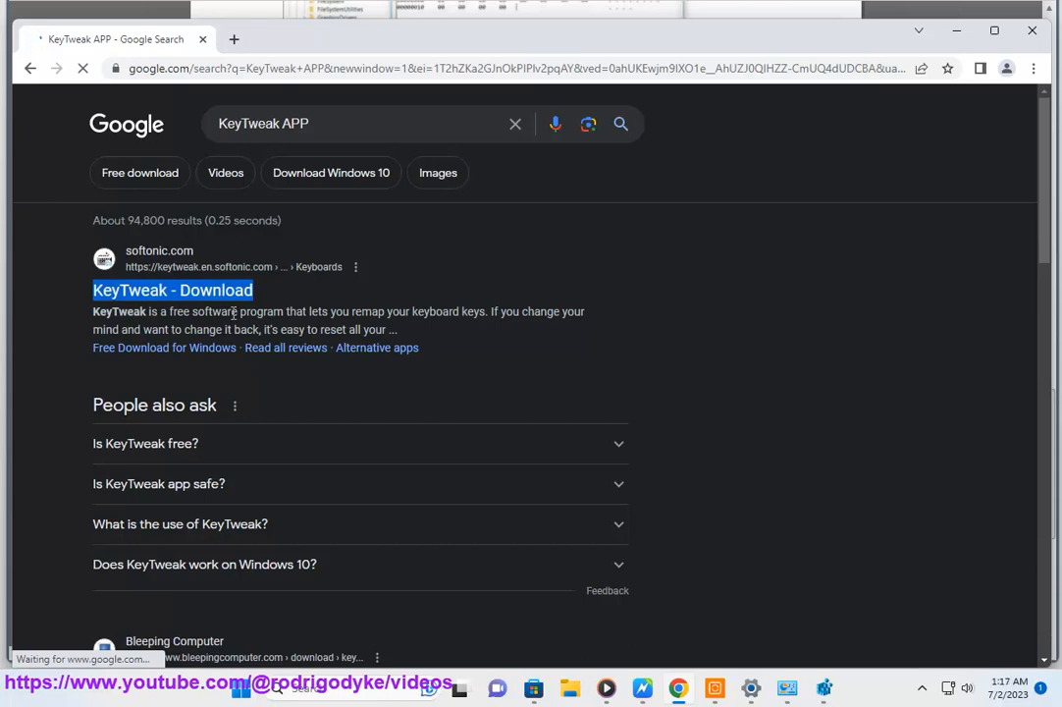